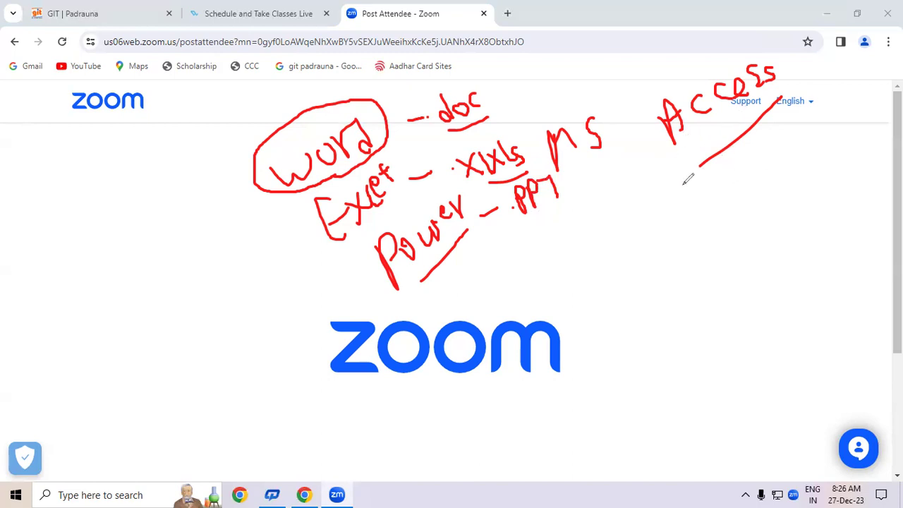
Step: Handwrite the file extension ".accdb" in red ink below the word Access and draw a slanted stroke before it
left_click(660, 248)
left_click_drag(684, 224, 698, 242)
left_click_drag(726, 213, 719, 225)
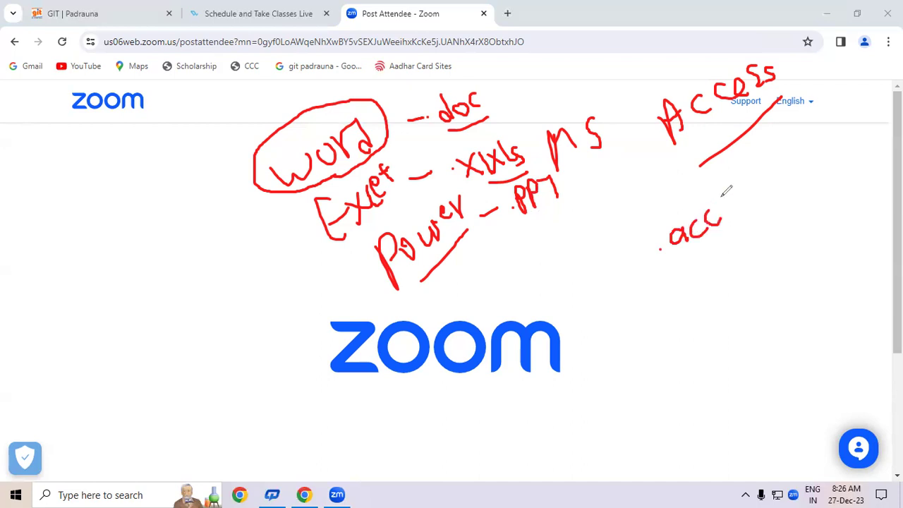
left_click_drag(730, 190, 727, 220)
left_click_drag(740, 186, 739, 216)
left_click_drag(627, 228, 653, 265)
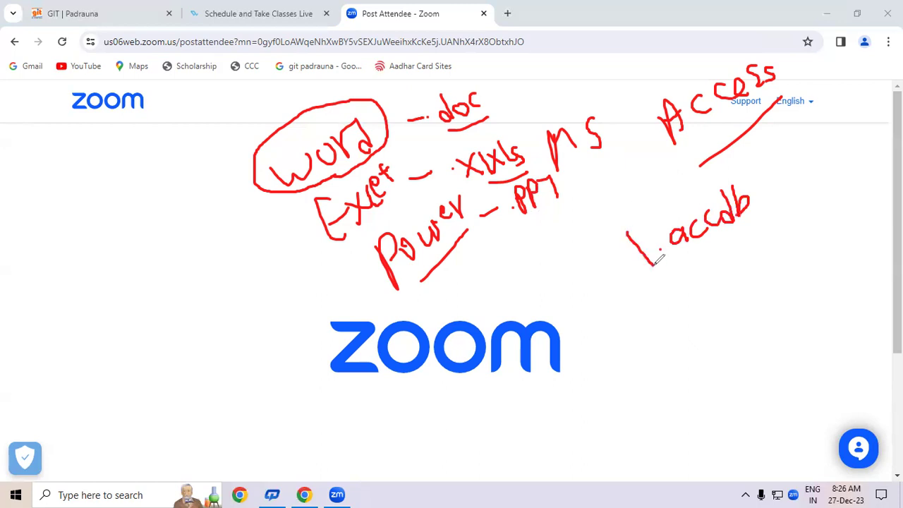
mouse_move(627, 227)
left_mouse_down()
mouse_move(742, 164)
mouse_move(766, 195)
mouse_move(767, 210)
mouse_move(654, 264)
left_mouse_up()
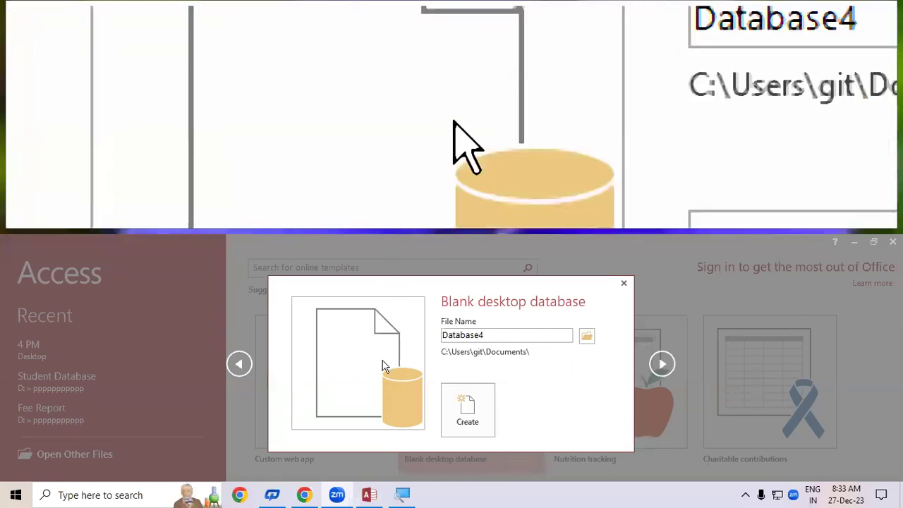
Step: Turn off the screen magnifier, dismiss the Blank desktop database dialog and close Access
key("super+Escape")
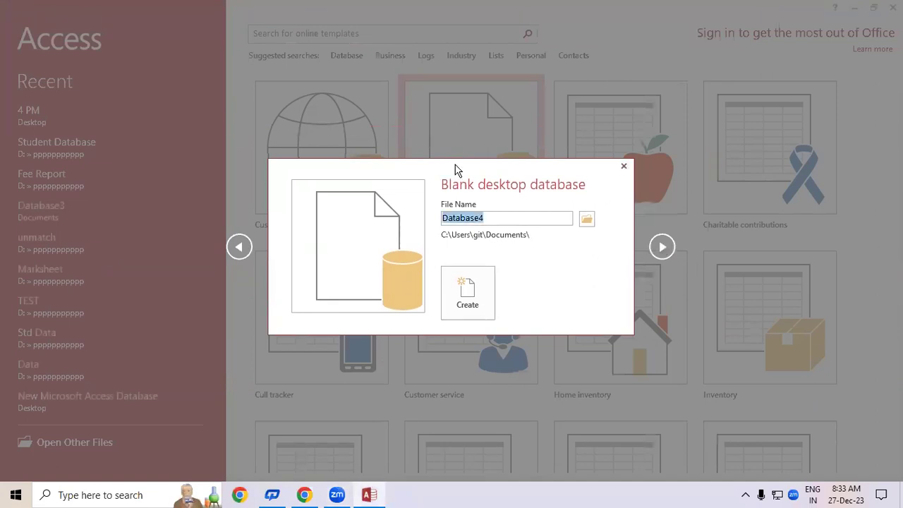
left_click(623, 173)
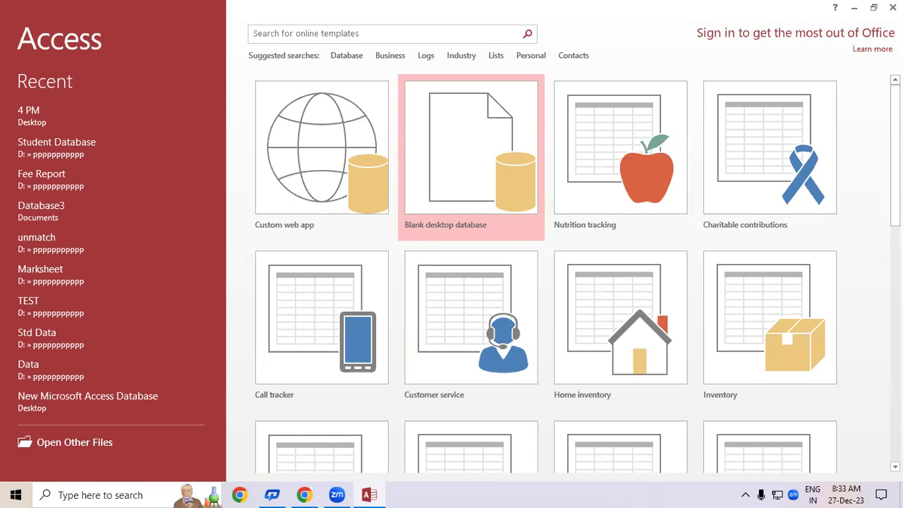
left_click(892, 7)
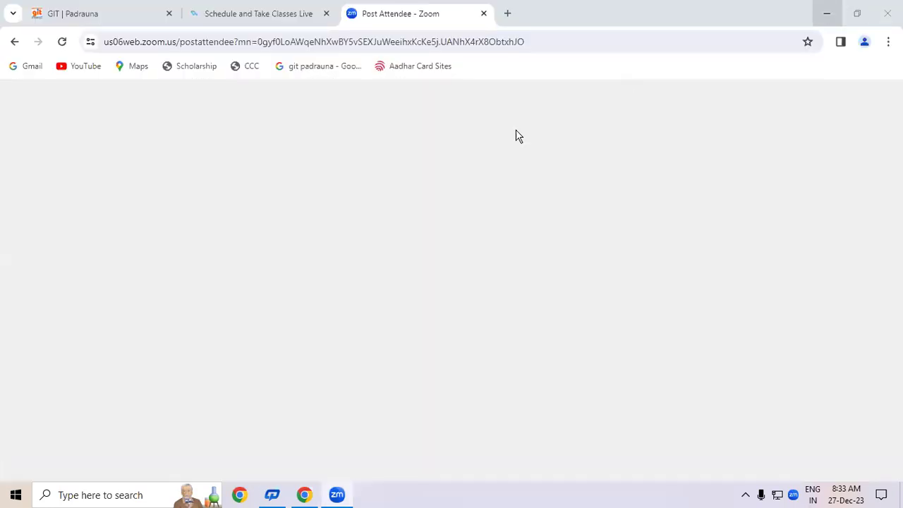
Step: Search Windows for "acce" and launch Access 2013
left_click(136, 493)
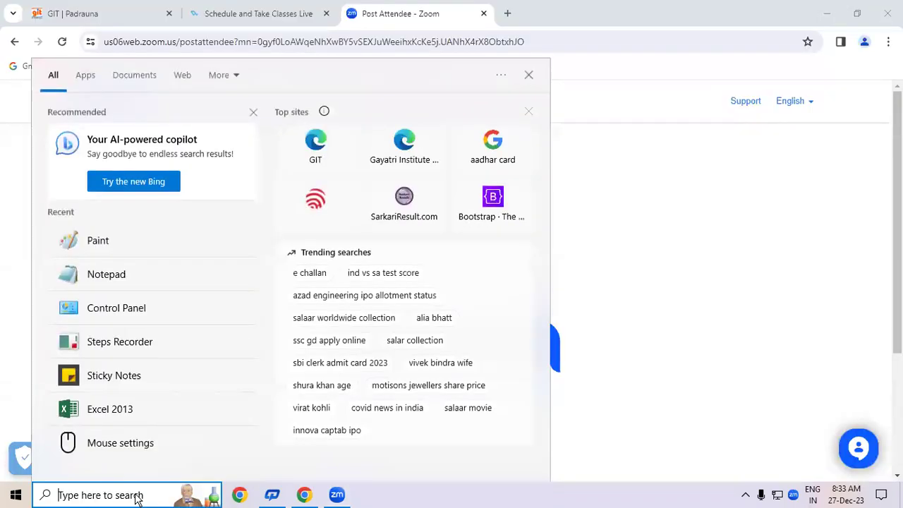
type("a")
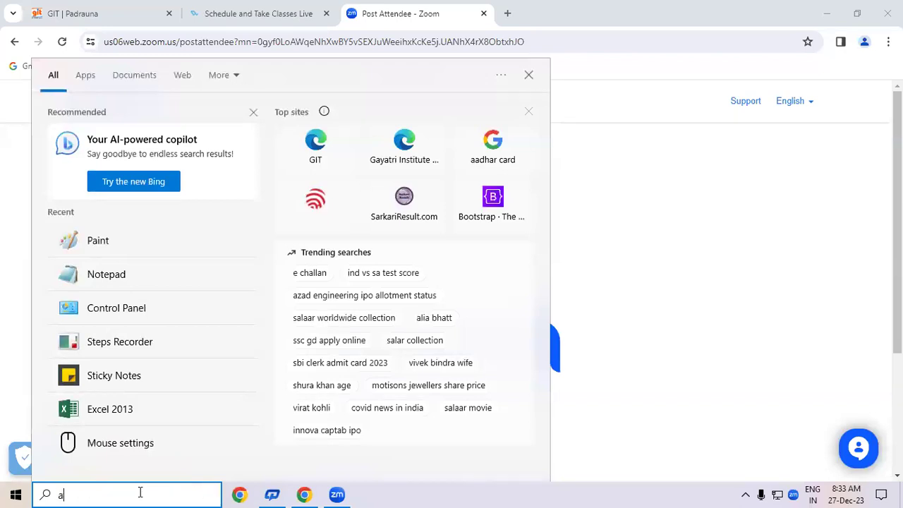
type("cce")
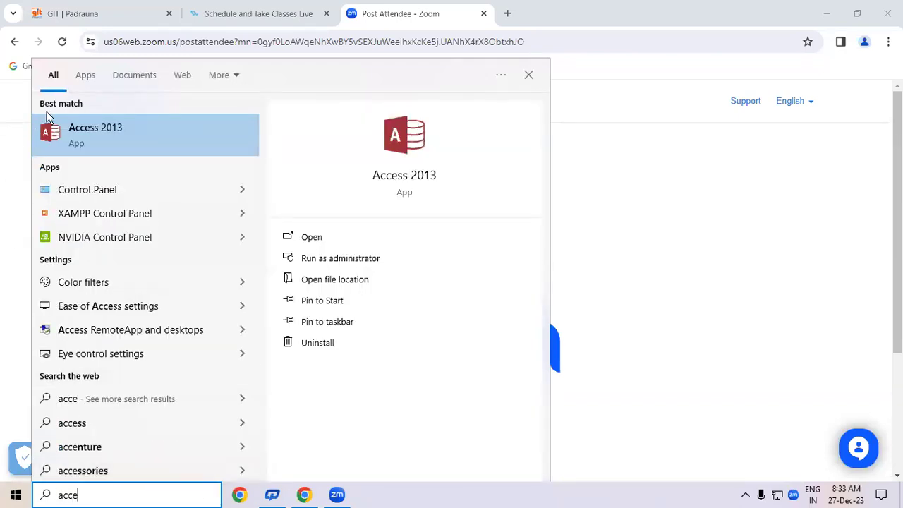
left_click(82, 132)
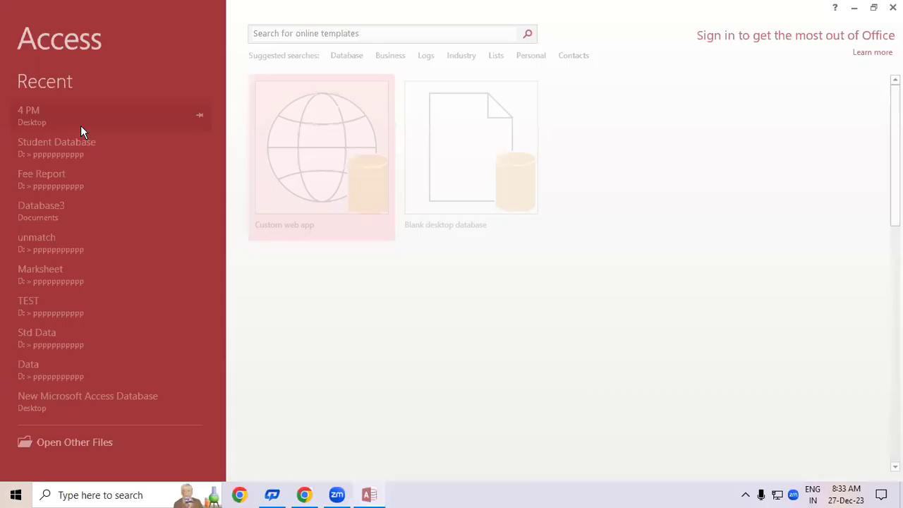
Step: Restart Access by running the command msaccess and open the Blank desktop database setup with its file name ready for editing
key("alt+F4")
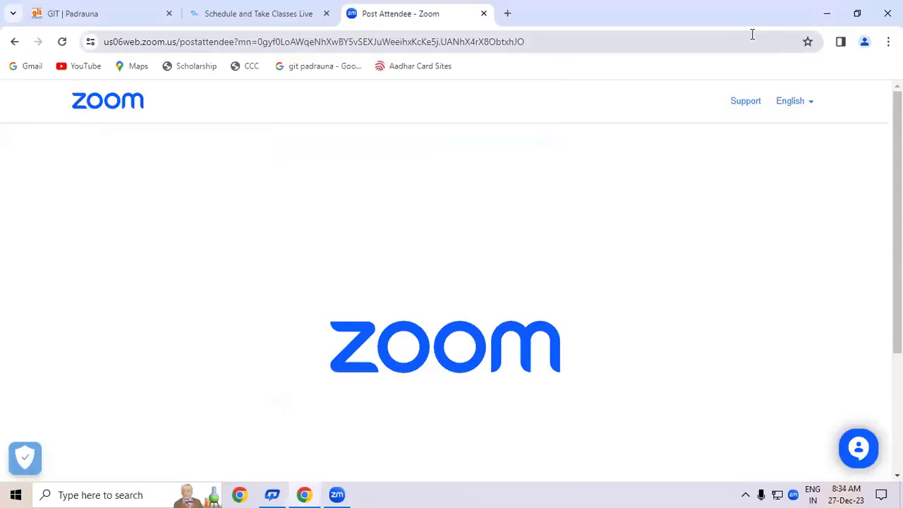
key("super+r")
type("msa")
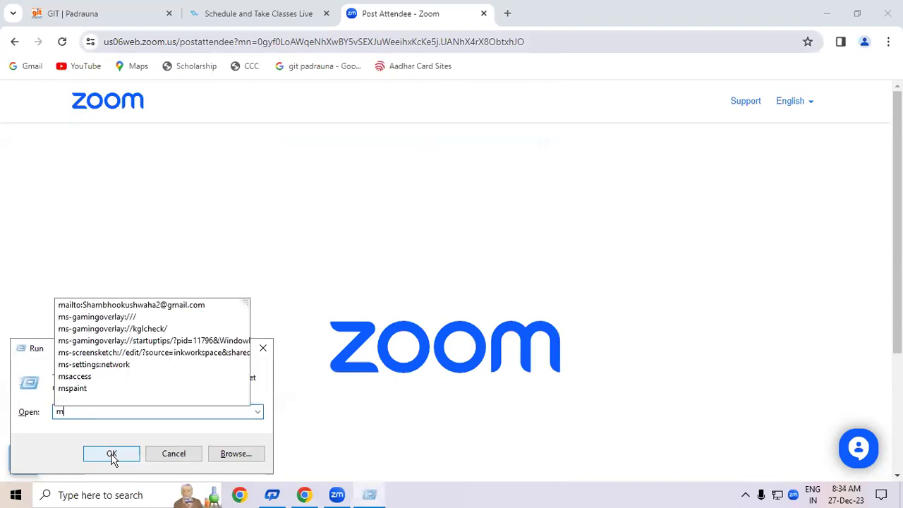
key("Down")
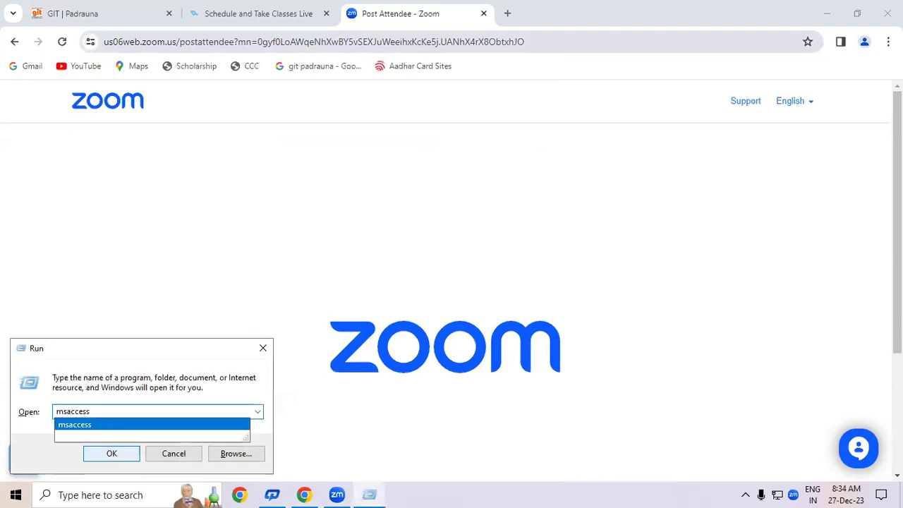
left_click(110, 453)
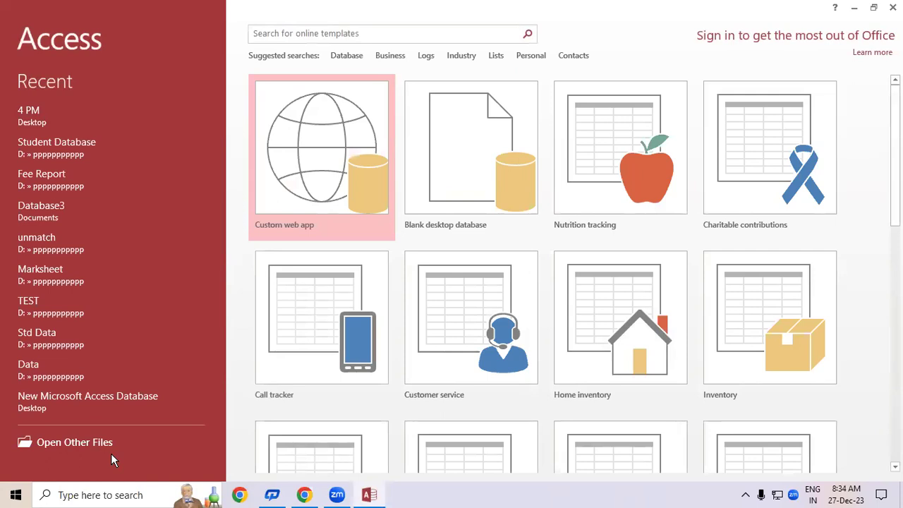
left_click(481, 165)
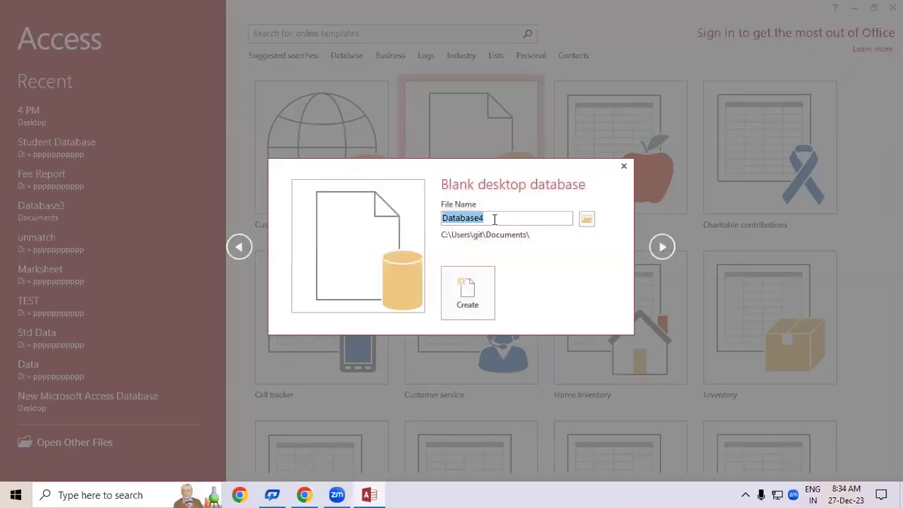
left_click(506, 215)
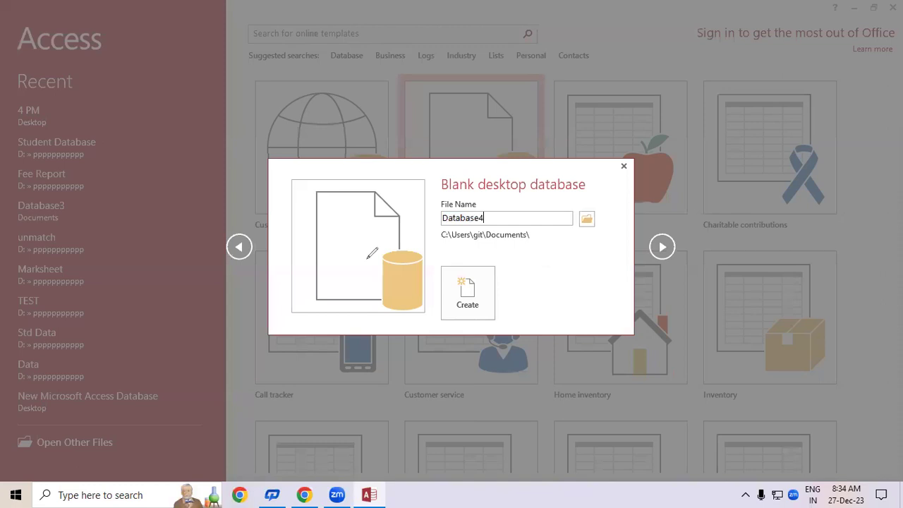
Step: Handwrite "Book1", "Book2" and "Book" in red ink above the Blank desktop database dialog
mouse_move(405, 111)
left_mouse_down()
mouse_move(388, 70)
mouse_move(397, 45)
mouse_move(427, 48)
mouse_move(469, 28)
mouse_move(480, 61)
left_mouse_up()
left_click_drag(486, 10, 492, 40)
mouse_move(430, 116)
left_mouse_down()
mouse_move(431, 151)
mouse_move(443, 151)
left_mouse_up()
mouse_move(474, 98)
left_mouse_down()
mouse_move(479, 113)
mouse_move(512, 45)
mouse_move(542, 74)
left_mouse_up()
mouse_move(481, 168)
left_mouse_down()
mouse_move(487, 212)
mouse_move(498, 210)
mouse_move(519, 141)
mouse_move(527, 162)
left_mouse_up()
left_click_drag(530, 125, 530, 146)
left_click_drag(530, 140, 556, 122)
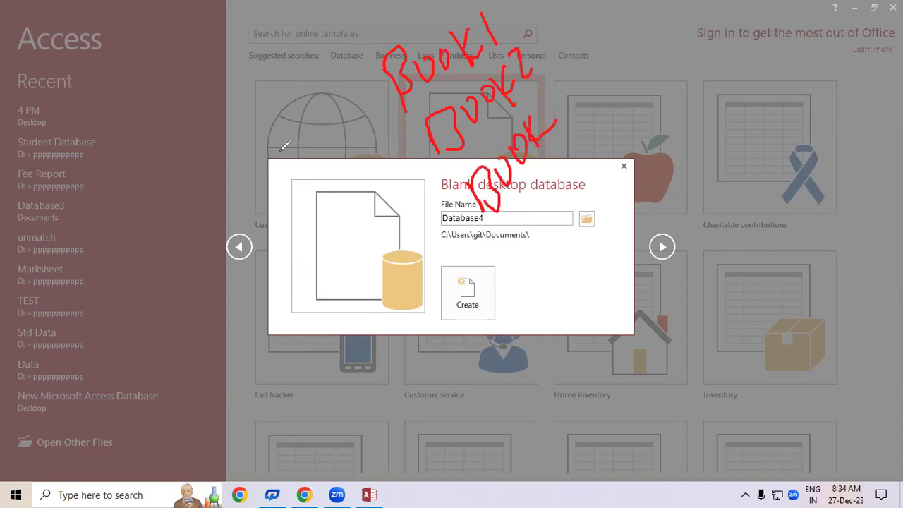
Step: Handwrite "Doc 1" and "Doc 2" in red ink over the blank database picture in the dialog
left_click_drag(238, 234, 239, 277)
left_click_drag(268, 214, 306, 242)
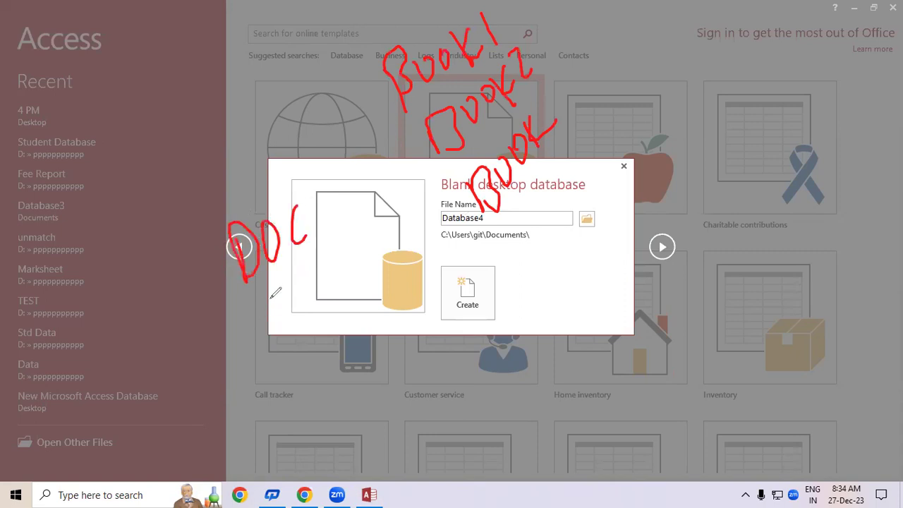
left_click_drag(333, 189, 342, 229)
mouse_move(270, 314)
left_mouse_down()
mouse_move(281, 361)
mouse_move(311, 363)
left_mouse_up()
left_click_drag(316, 323, 326, 331)
left_click_drag(347, 302, 337, 328)
left_click_drag(361, 276, 371, 302)
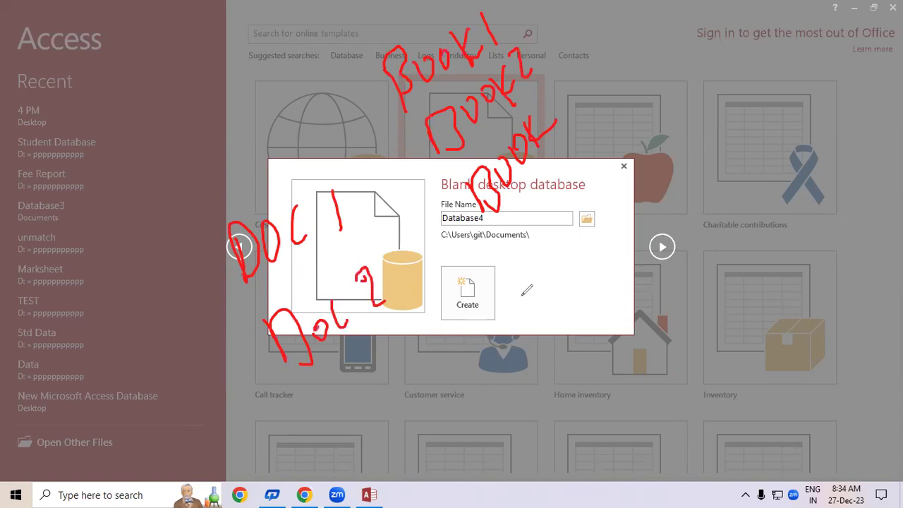
Step: Handwrite and underline "Database 1" beside Create, circle the file name, and clear all the annotations
left_click_drag(523, 271, 530, 308)
mouse_move(561, 272)
left_mouse_down()
mouse_move(570, 281)
mouse_move(588, 233)
mouse_move(612, 262)
mouse_move(602, 225)
mouse_move(630, 271)
mouse_move(651, 227)
mouse_move(674, 246)
mouse_move(687, 208)
left_mouse_up()
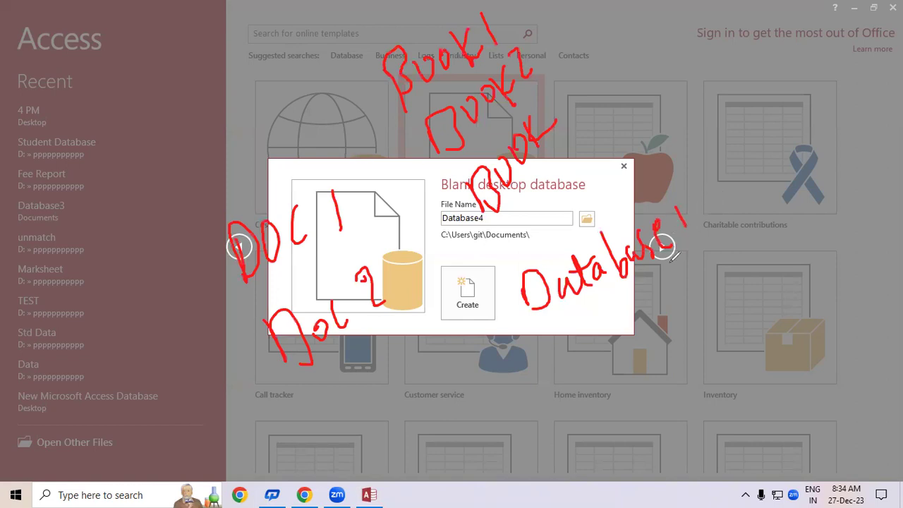
left_click_drag(542, 334, 646, 277)
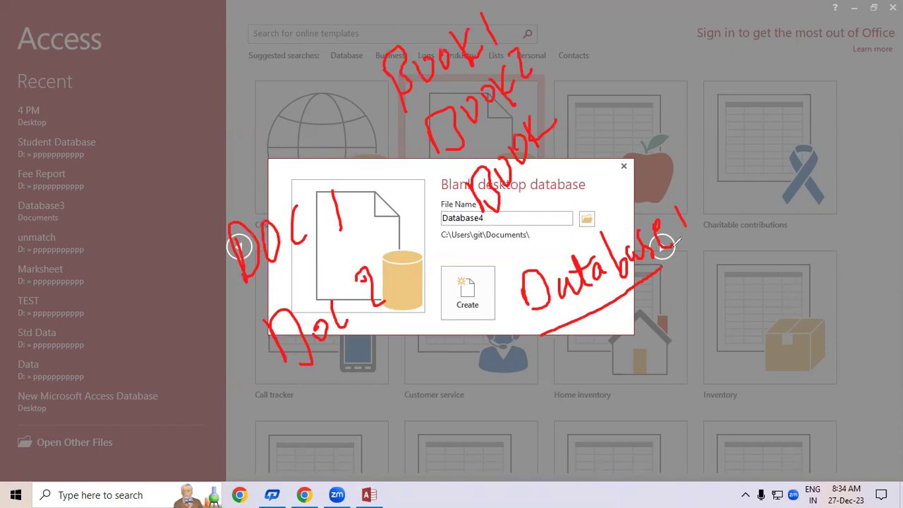
left_click(694, 234)
mouse_move(506, 215)
left_mouse_down()
mouse_move(479, 195)
mouse_move(438, 212)
mouse_move(516, 206)
mouse_move(488, 203)
left_mouse_up()
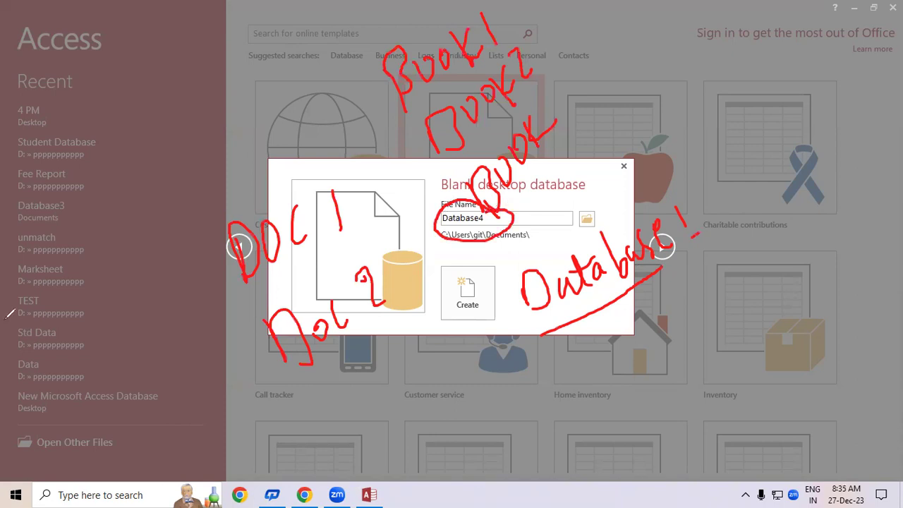
key("Escape")
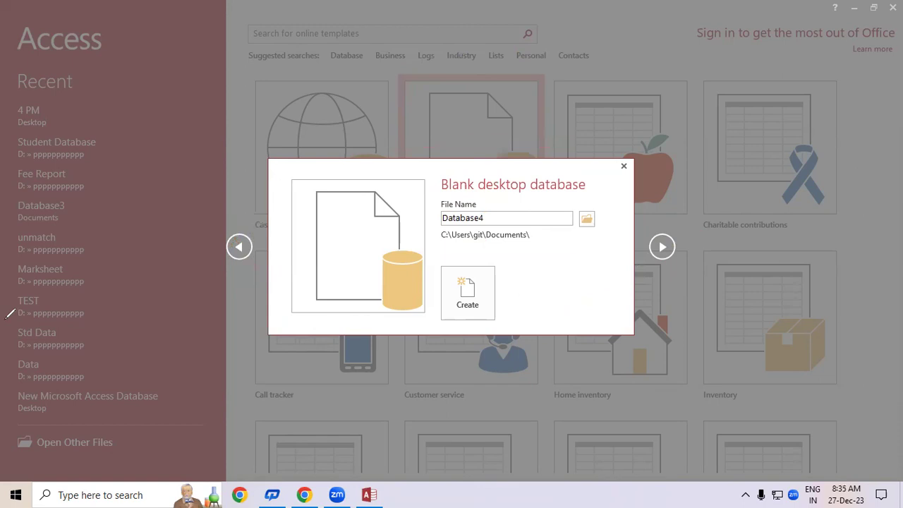
Step: Minimize Access, close the browser and open the Documents folder from This PC
left_click(854, 10)
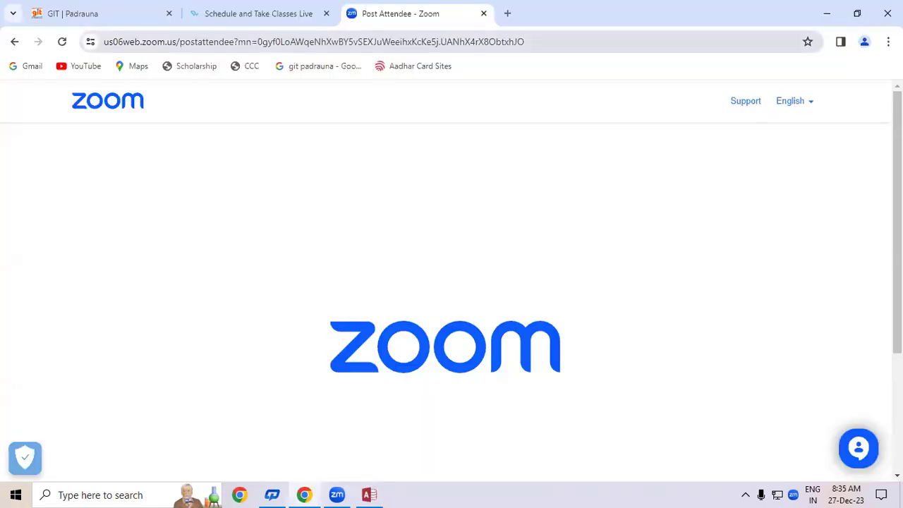
left_click(887, 12)
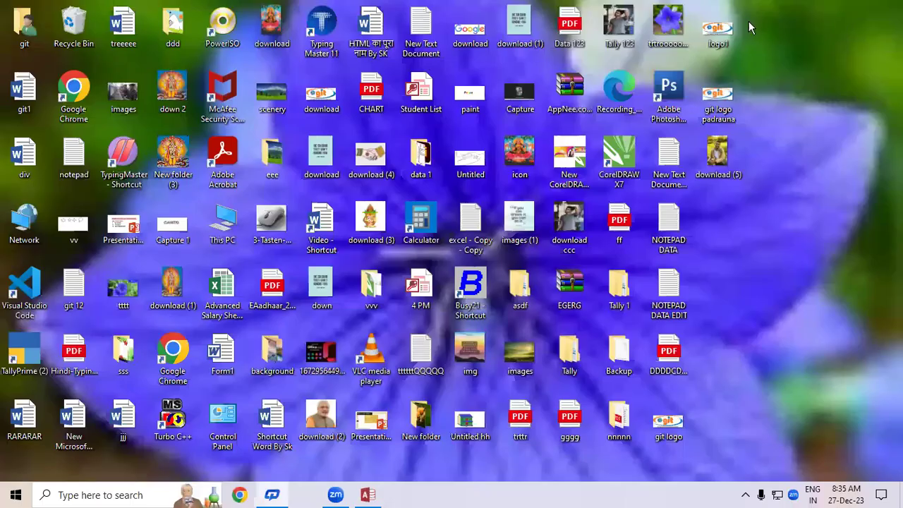
double_click(219, 226)
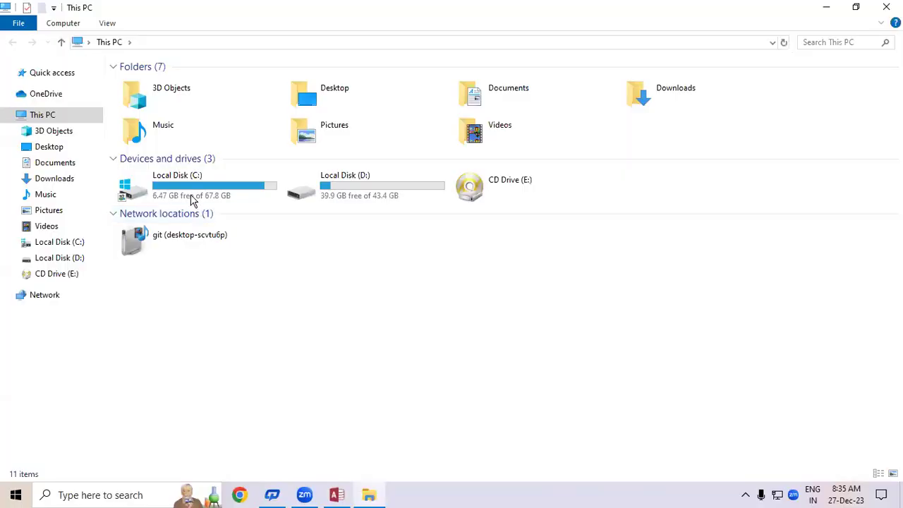
left_click(55, 163)
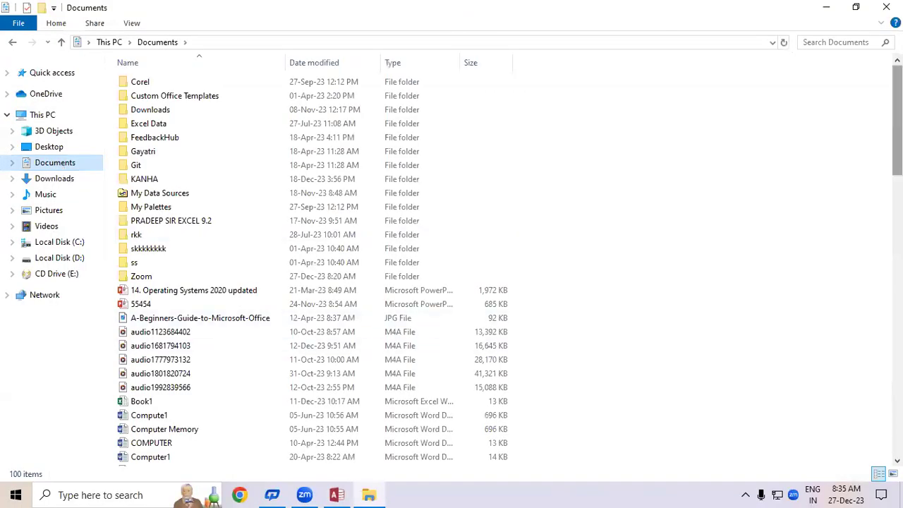
Step: Locate the Database1, Database2 and Database3 files in the Documents folder and select each one in turn
scroll(825, 124, "down", 3)
scroll(825, 124, "down", 6)
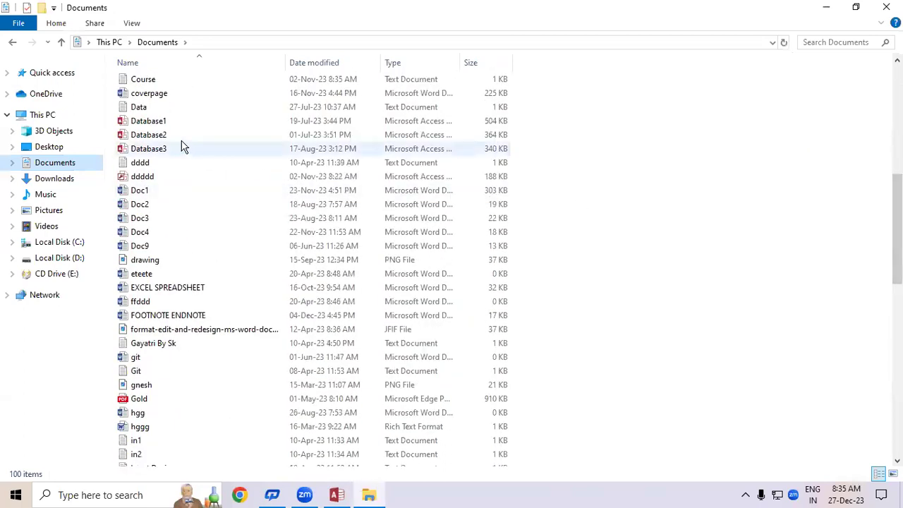
left_click(168, 121)
left_click(169, 136)
left_click(174, 151)
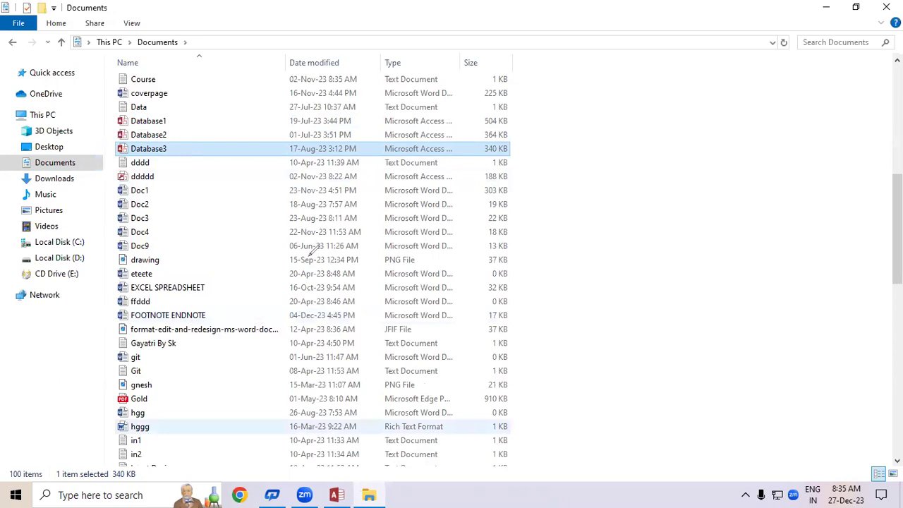
Step: Handwrite and underline "Database" in red ink over the file list and add "Book 1" above the file names
mouse_move(353, 191)
left_mouse_down()
mouse_move(479, 159)
mouse_move(497, 135)
mouse_move(509, 141)
mouse_move(530, 111)
mouse_move(544, 127)
left_mouse_up()
left_click_drag(400, 240, 551, 145)
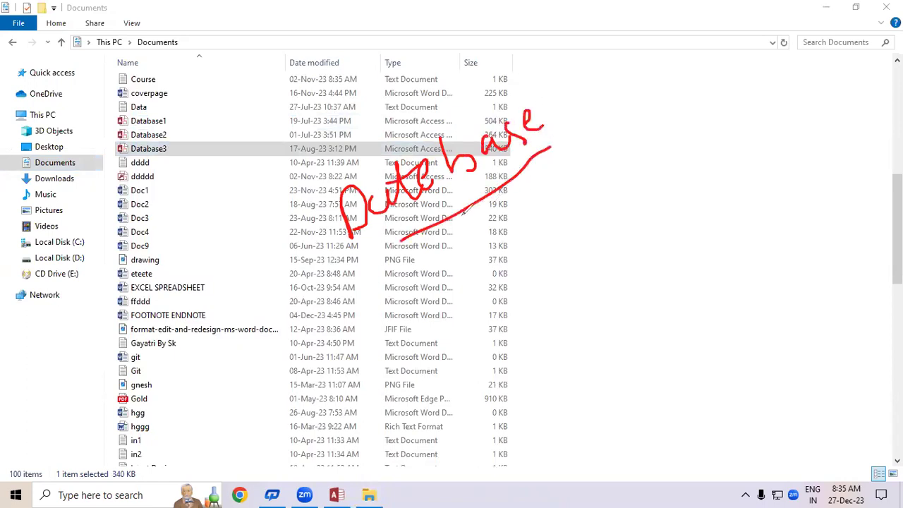
left_click_drag(354, 251, 423, 219)
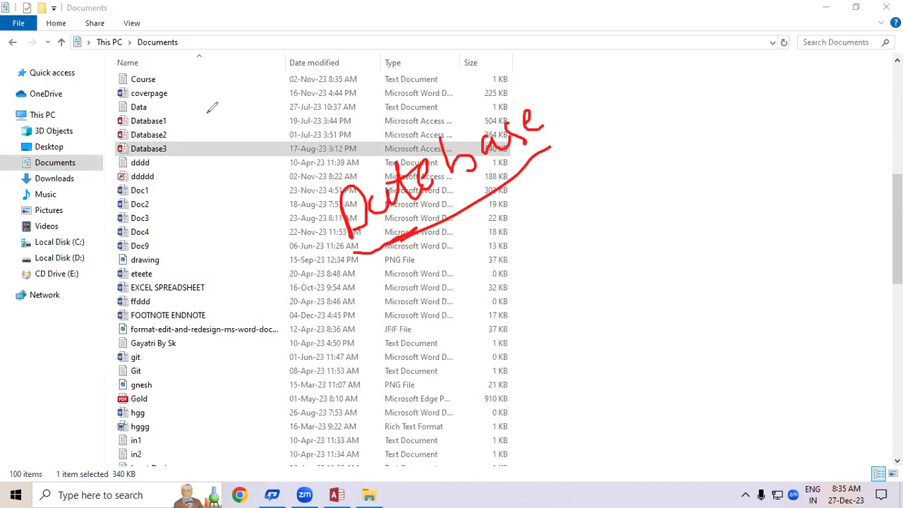
left_click_drag(151, 37, 169, 79)
mouse_move(165, 22)
left_mouse_down()
mouse_move(231, 10)
mouse_move(245, 25)
mouse_move(248, 5)
mouse_move(282, 4)
left_mouse_up()
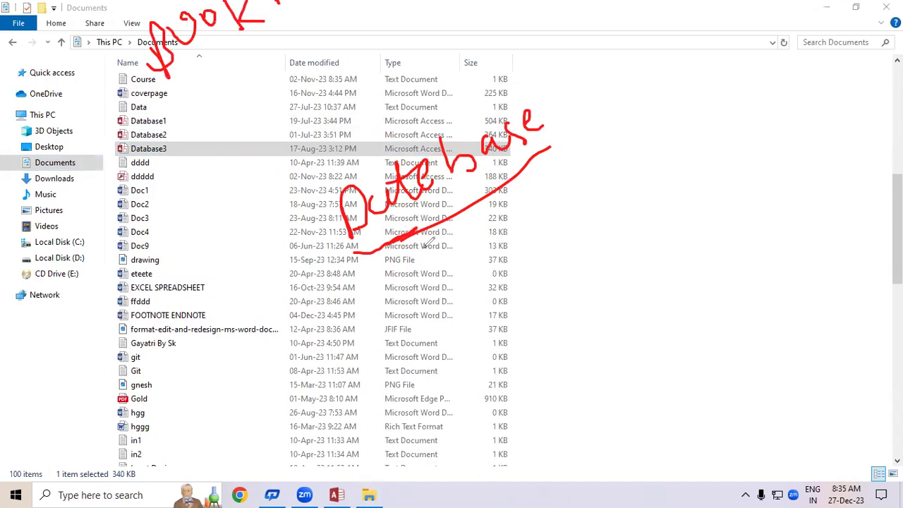
Step: Handwrite a second "Database" in red ink above the first one and underline it
left_click_drag(255, 113, 268, 152)
mouse_move(288, 121)
left_mouse_down()
mouse_move(296, 131)
mouse_move(309, 113)
mouse_move(306, 87)
mouse_move(308, 106)
mouse_move(343, 70)
mouse_move(365, 92)
left_mouse_up()
mouse_move(374, 60)
left_mouse_down()
mouse_move(385, 70)
mouse_move(408, 49)
left_mouse_up()
left_click_drag(310, 155, 423, 67)
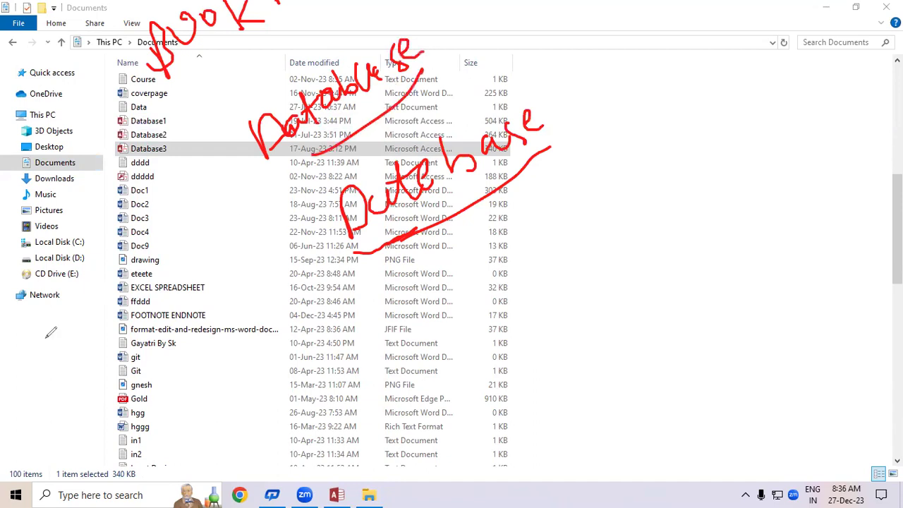
Step: Close the Documents folder, launch Access with the Run command msaccess and choose the Blank desktop database template
left_click(349, 318)
key("alt+F4")
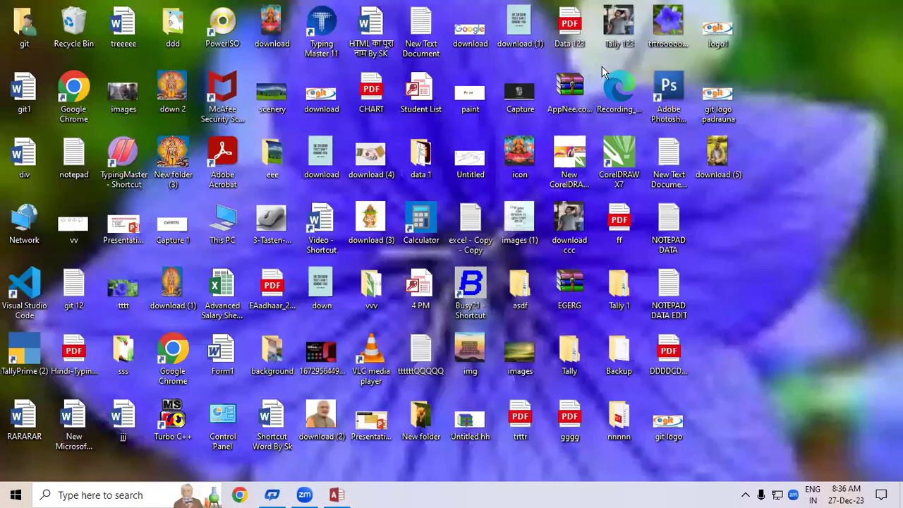
key("super+r")
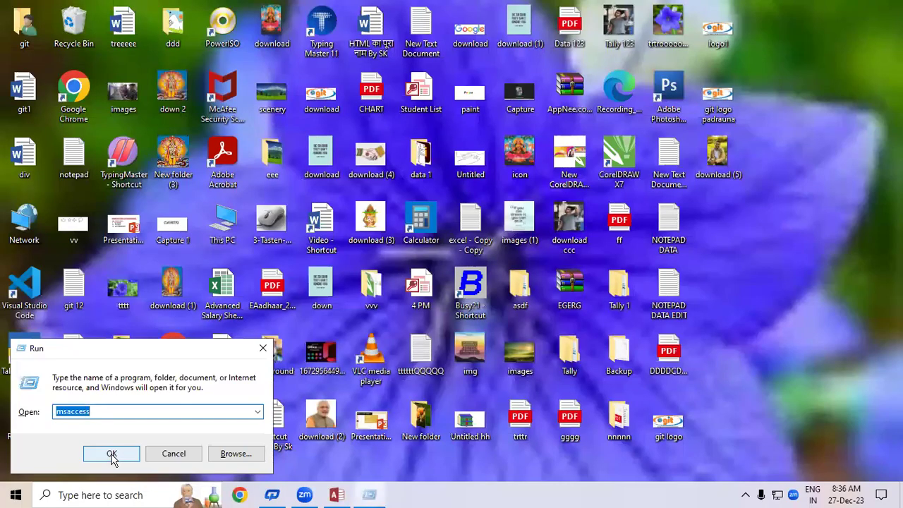
left_click(112, 454)
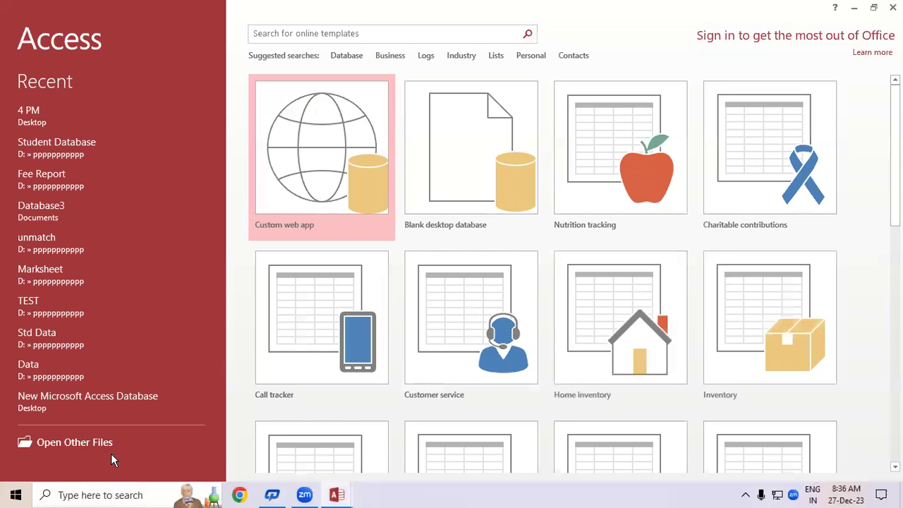
left_click(510, 130)
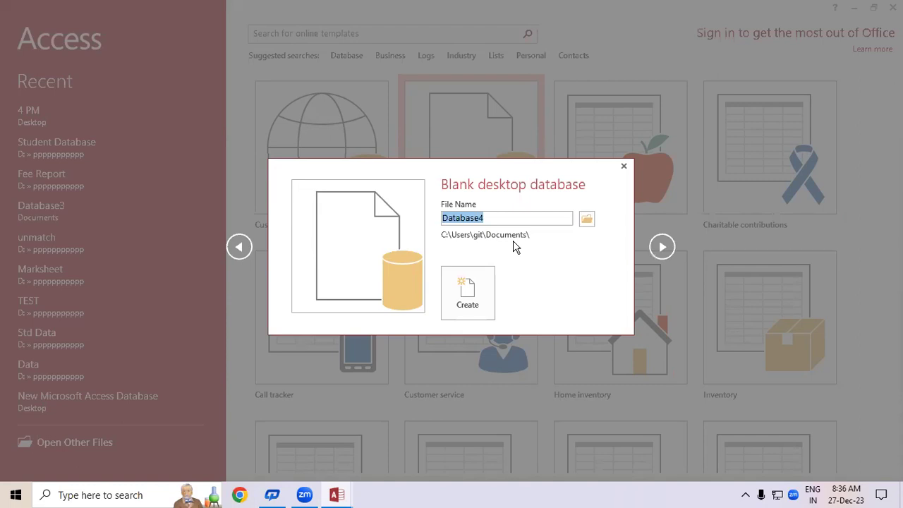
Step: Browse for the new database's save location, move and enlarge the file dialog, and open Local Disk (D:)
left_click(587, 224)
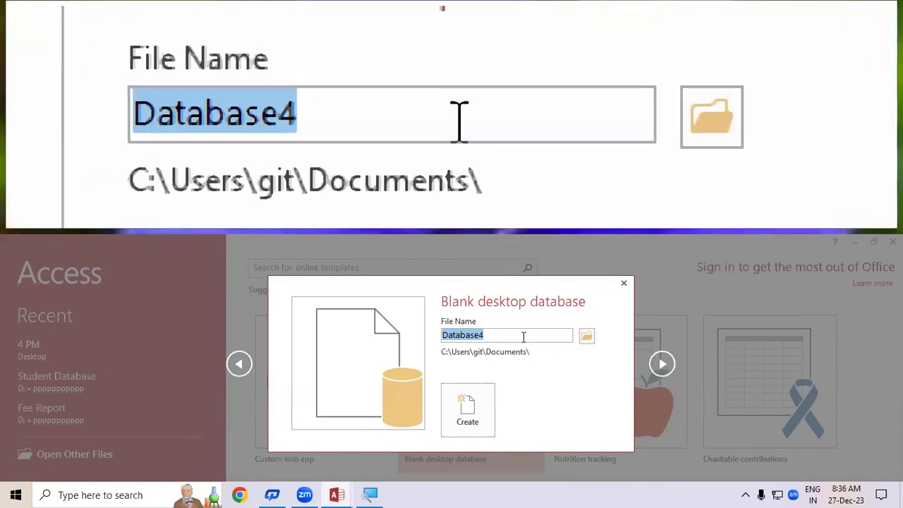
left_click(523, 337)
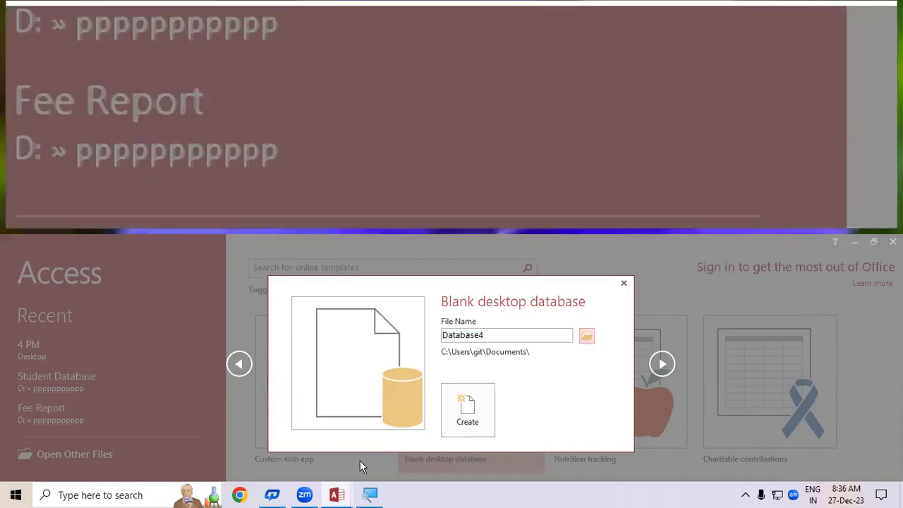
key("super+Escape")
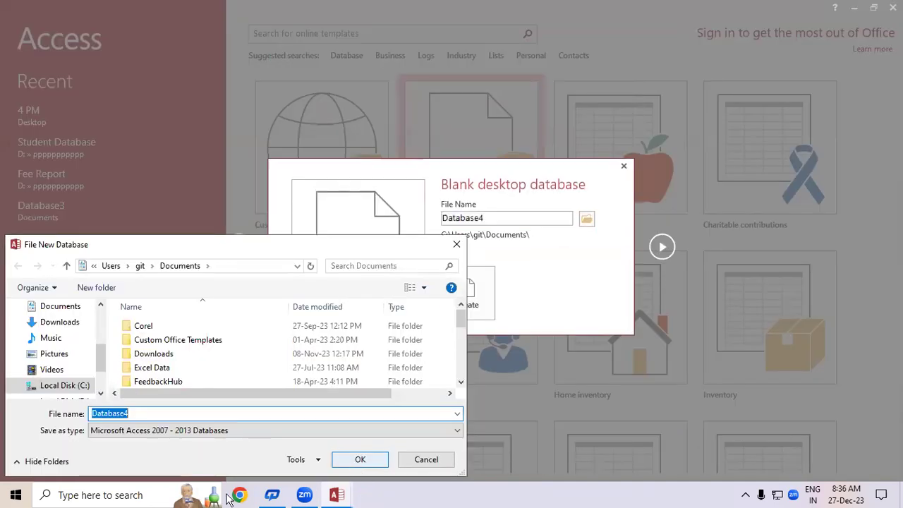
left_click_drag(228, 244, 310, 67)
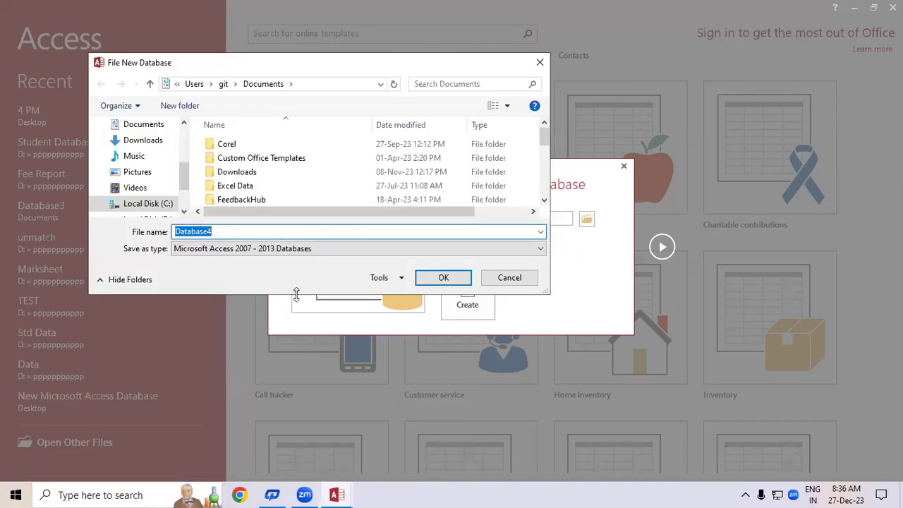
left_click_drag(296, 294, 307, 384)
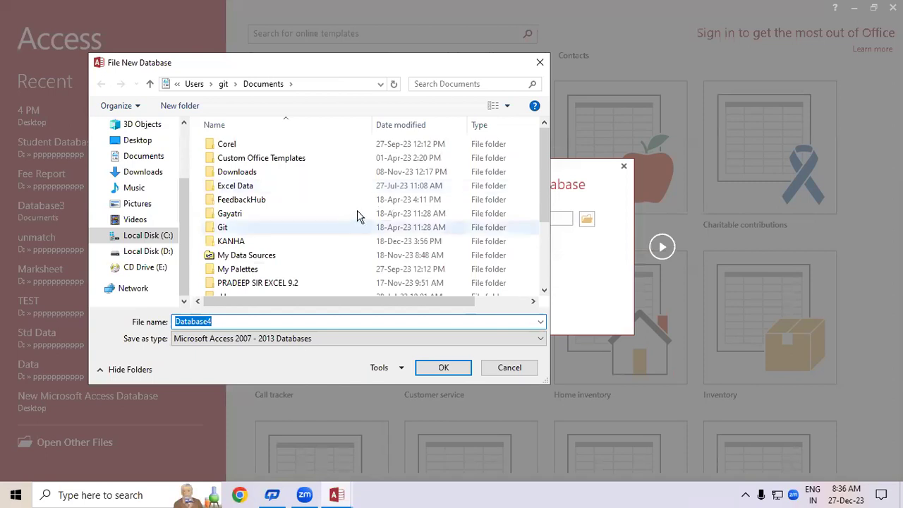
scroll(357, 217, "down", 1)
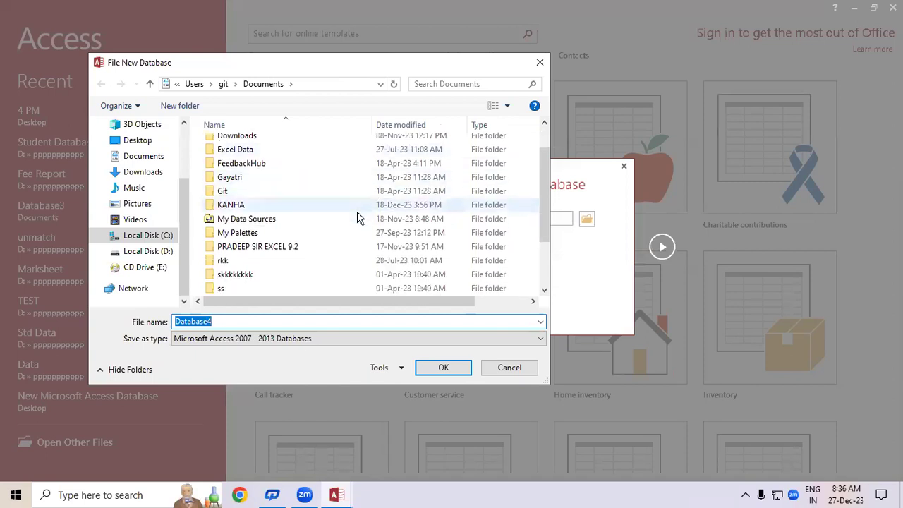
left_click(159, 253)
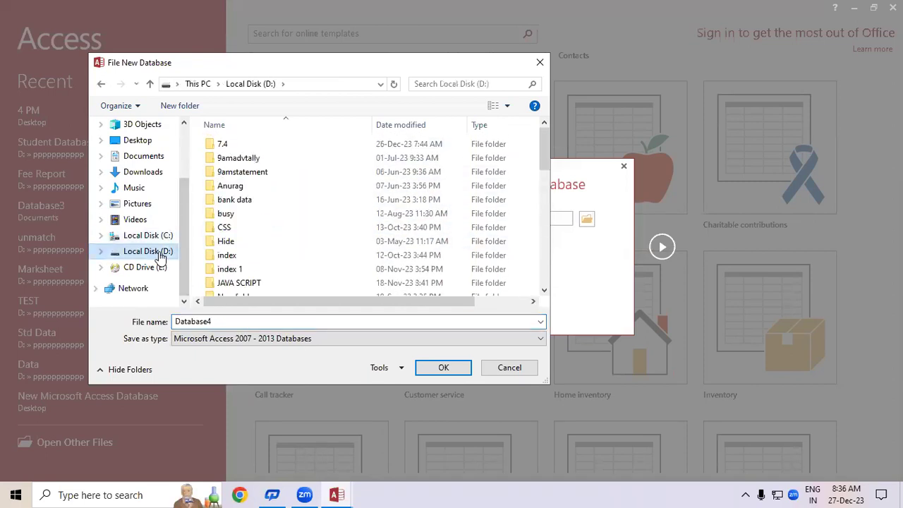
scroll(260, 247, "down", 3)
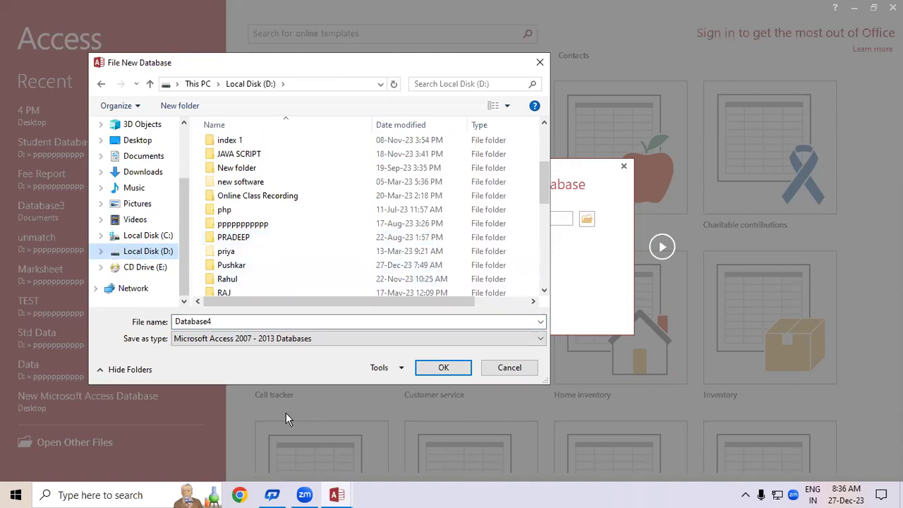
Step: Create a folder named "Ms Access 8.4" on Local Disk (D:) in File Explorer, and close the window
key("super+e")
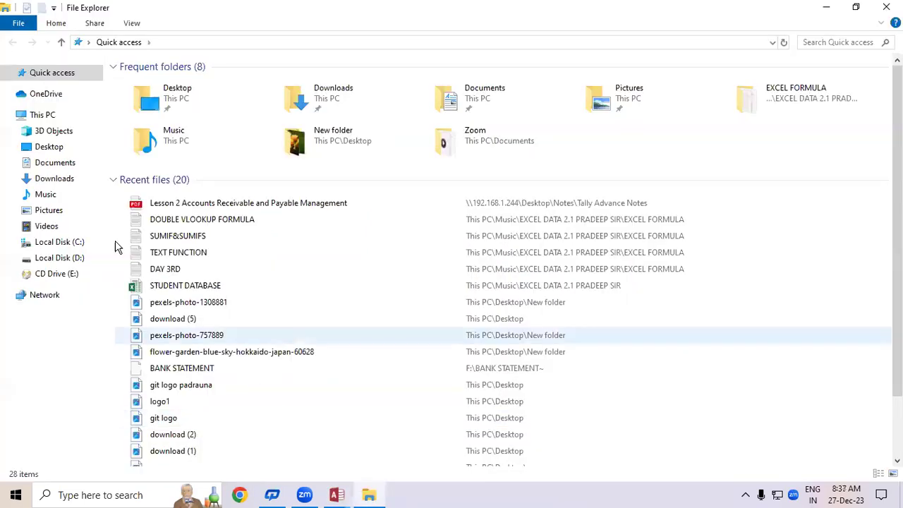
left_click(53, 261)
scroll(292, 328, "down", 1)
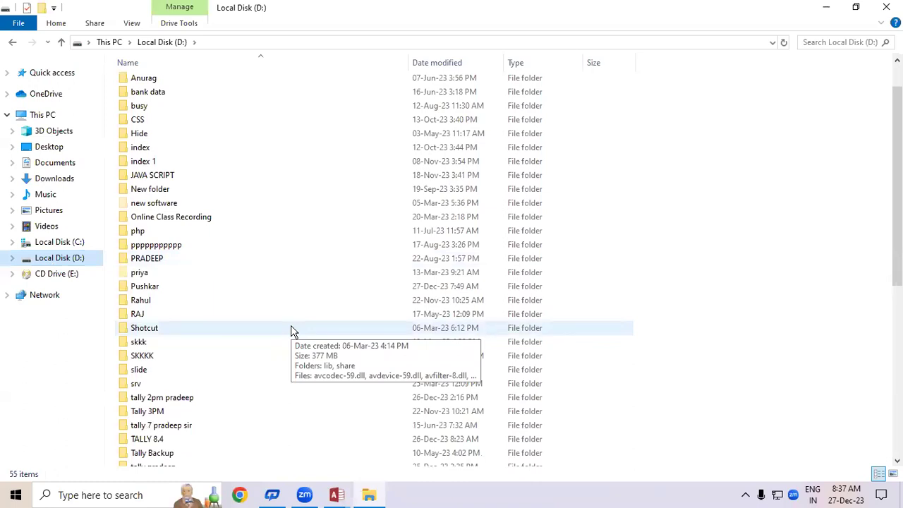
key("ctrl+shift+n")
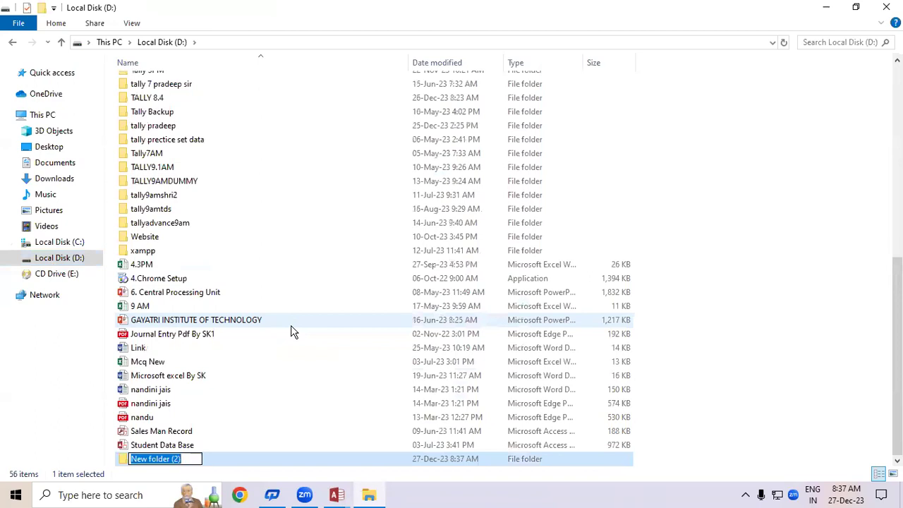
type("Ms Access 8.4")
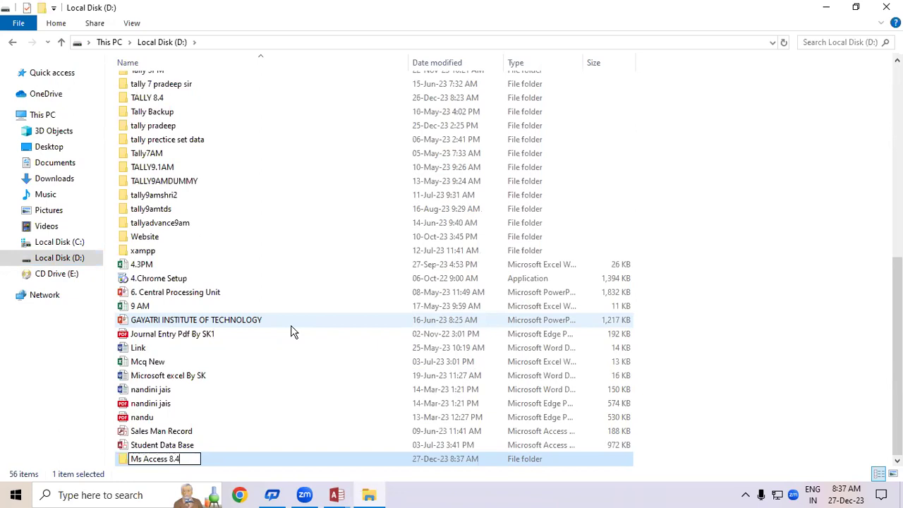
key("Return")
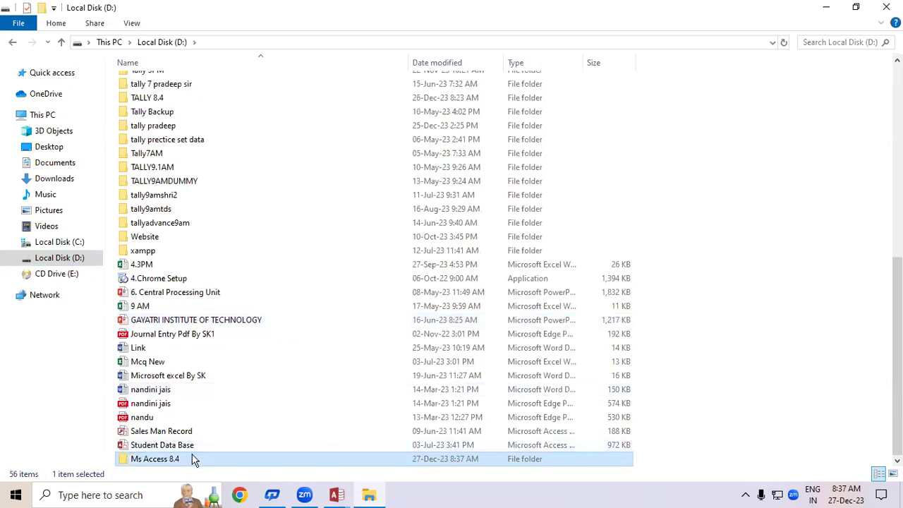
left_click(886, 7)
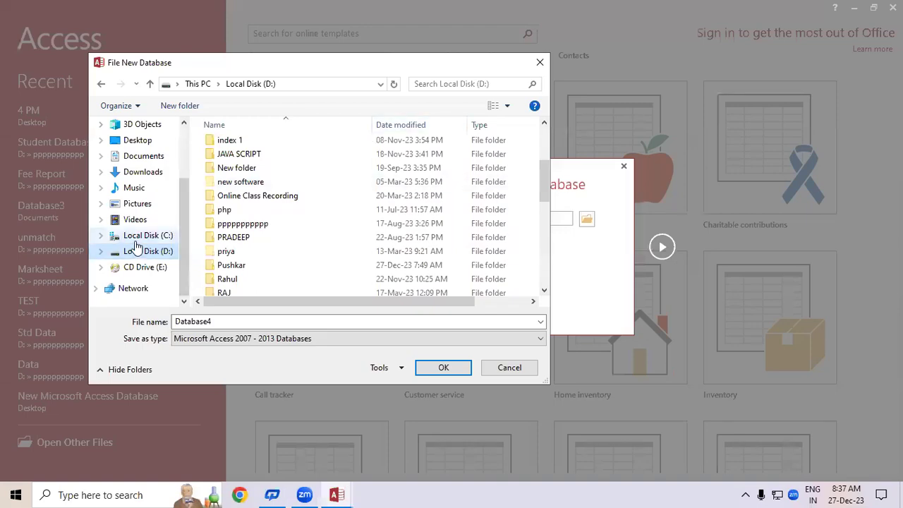
Step: Reload Local Disk (D:) in the file dialog and set the Ms Access 8.4 folder as the database's save location
left_click(130, 236)
left_click(145, 252)
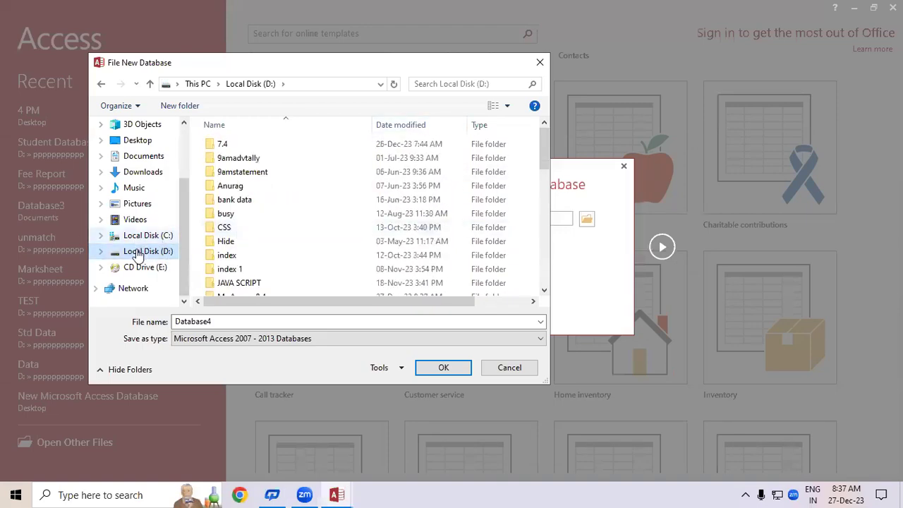
scroll(524, 151, "down", 1)
scroll(543, 150, "down", 1)
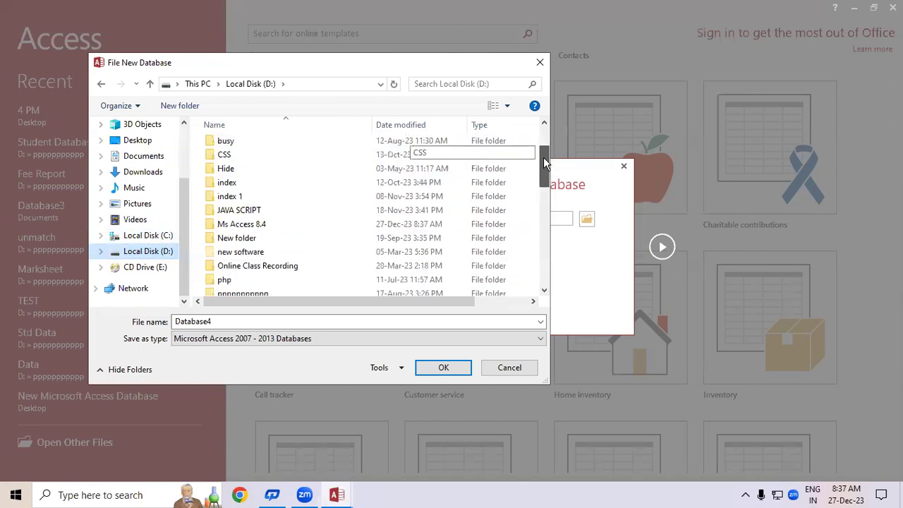
left_click(261, 218)
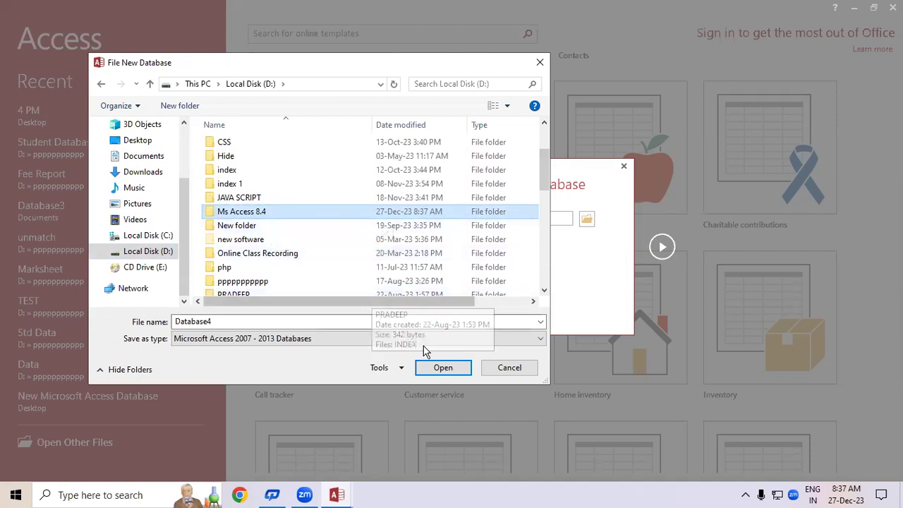
left_click(442, 368)
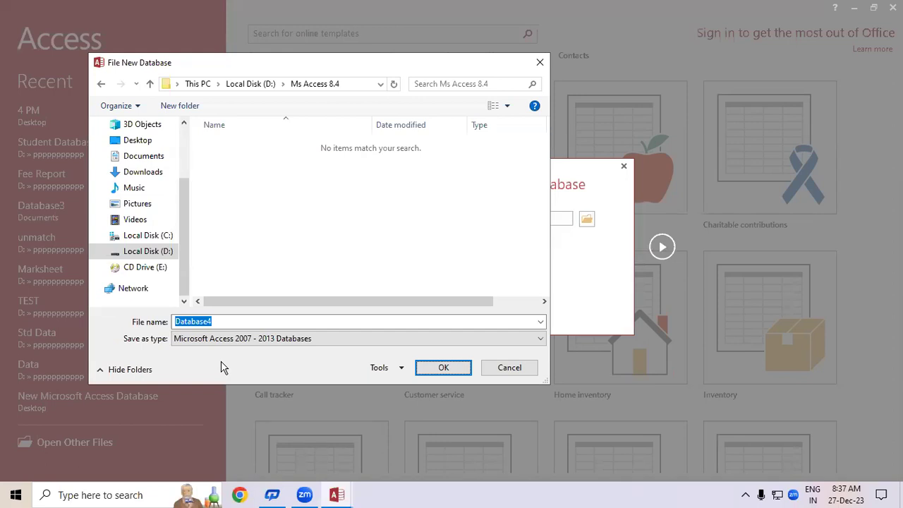
key("Return")
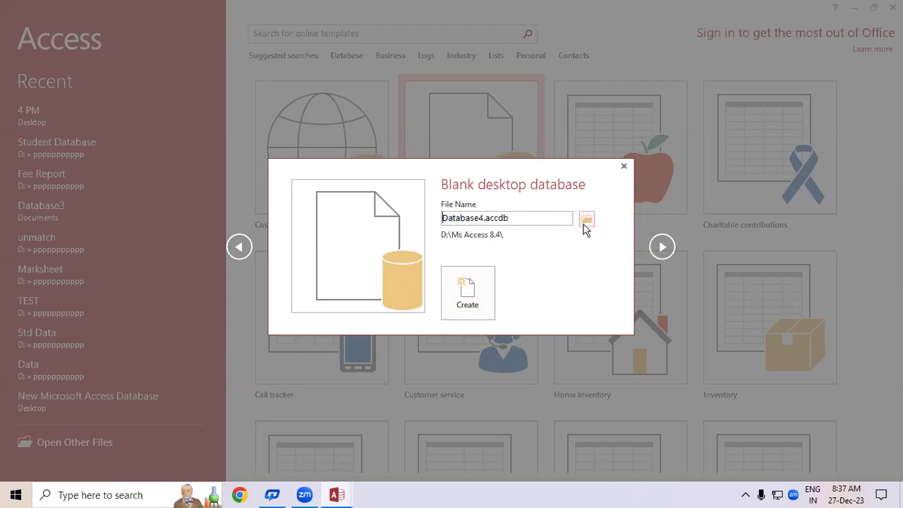
Step: Replace the database's default file name with "Student Database" and confirm the file dialog
left_click(232, 321)
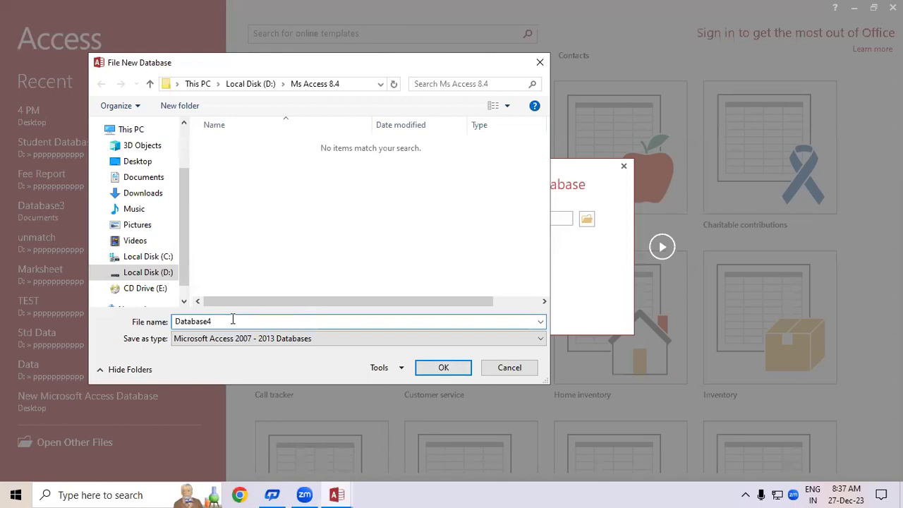
key("BackSpace")
key("BackSpace")
key("BackSpace")
key("BackSpace")
key("BackSpace")
key("BackSpace")
key("BackSpace")
key("BackSpace")
key("BackSpace")
type("Student Data base")
left_click(426, 368)
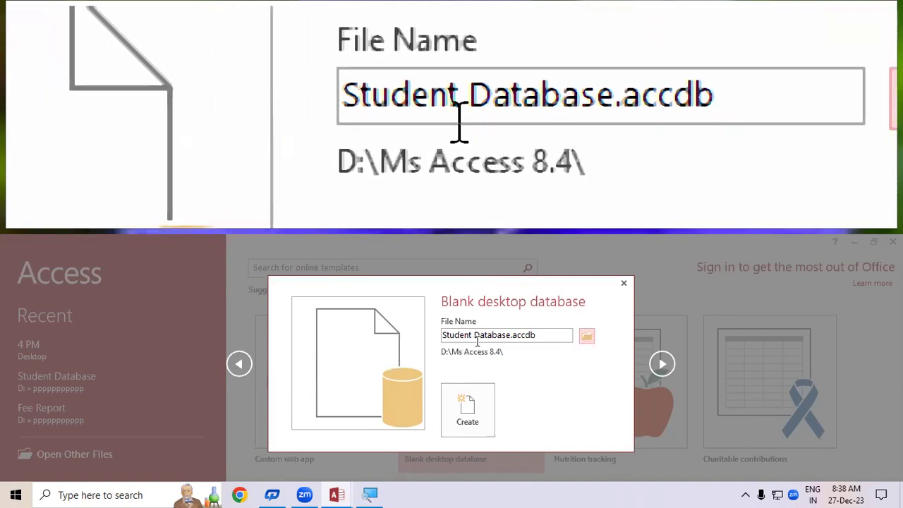
key("super+Escape")
left_click(526, 345)
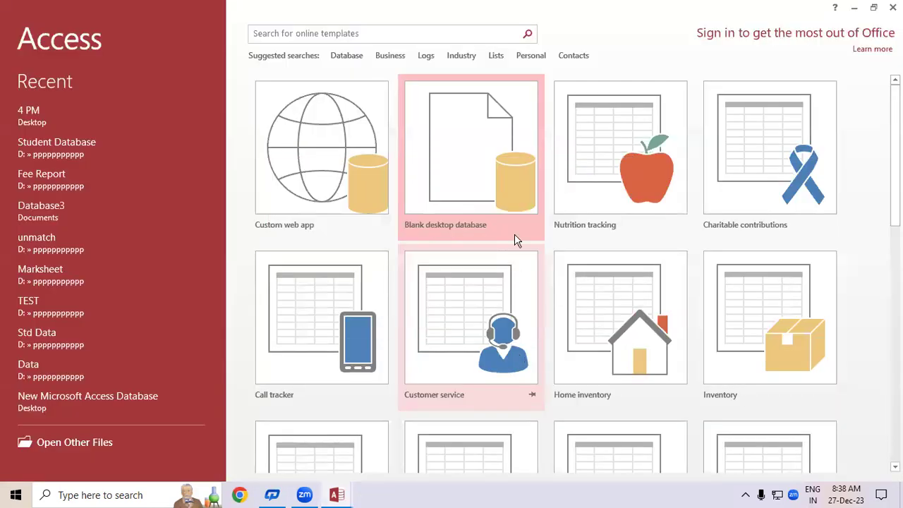
Step: Reopen the Blank desktop database template, set its location to D:\Ms Access 8.4 and create Student Database.accdb
left_click(506, 203)
left_click(585, 220)
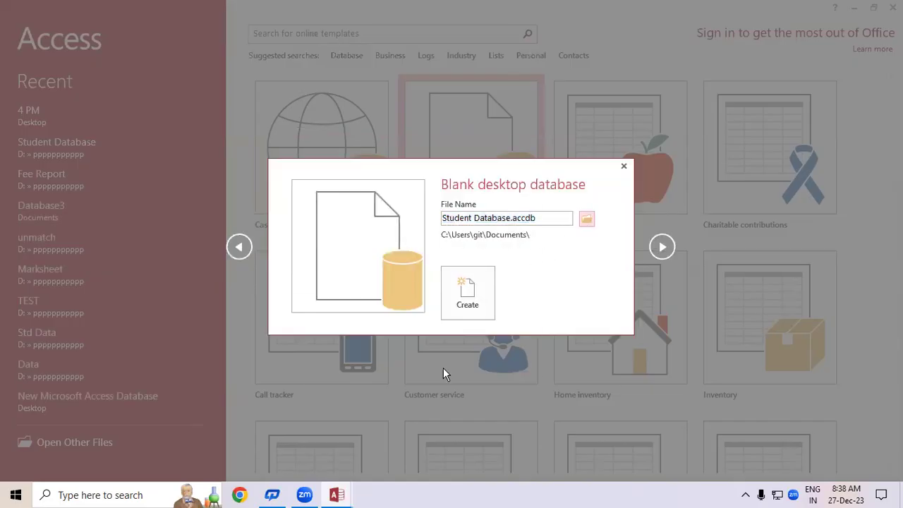
left_click(148, 272)
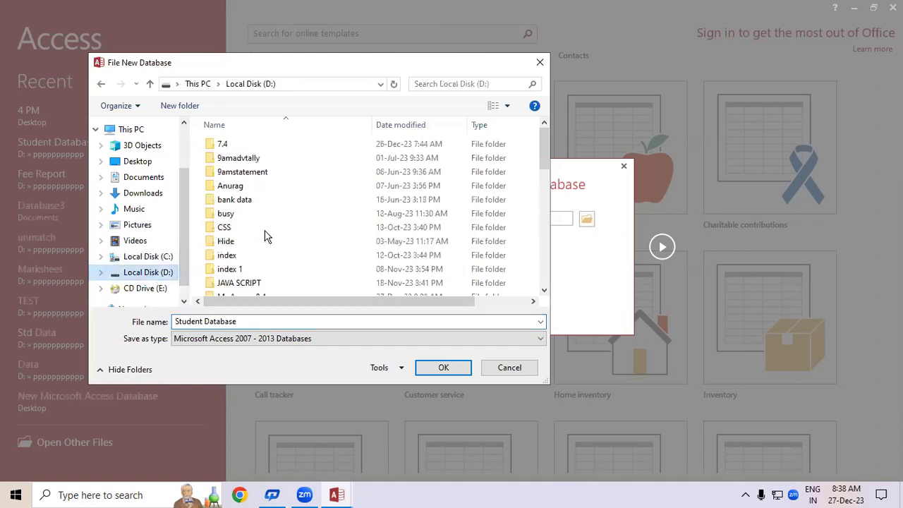
scroll(265, 240, "down", 1)
double_click(266, 261)
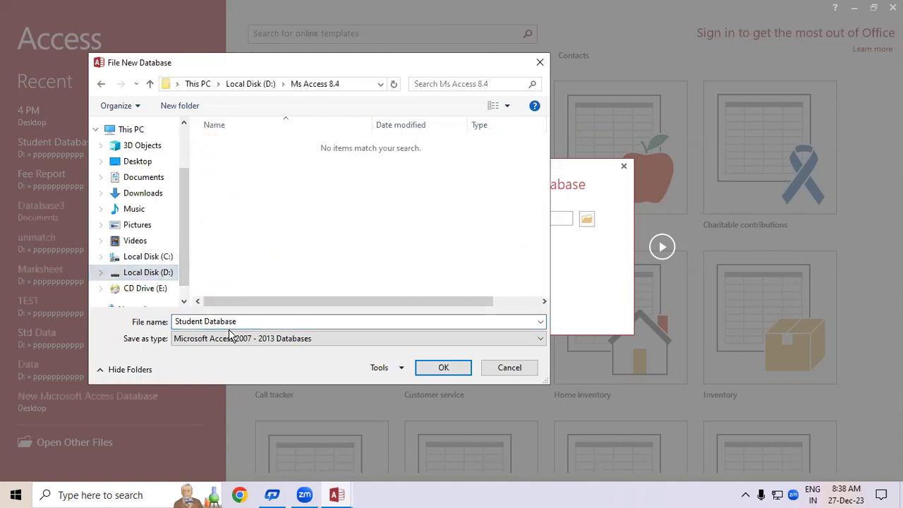
left_click(441, 369)
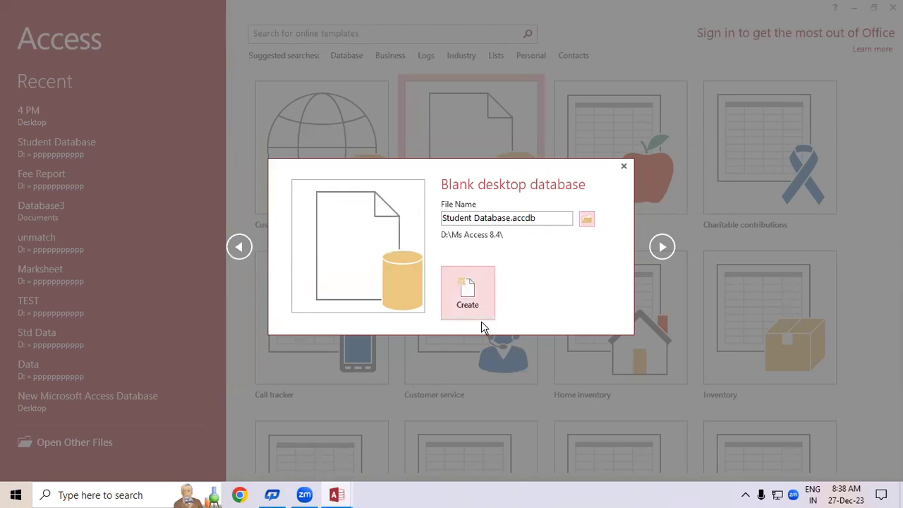
left_click(462, 293)
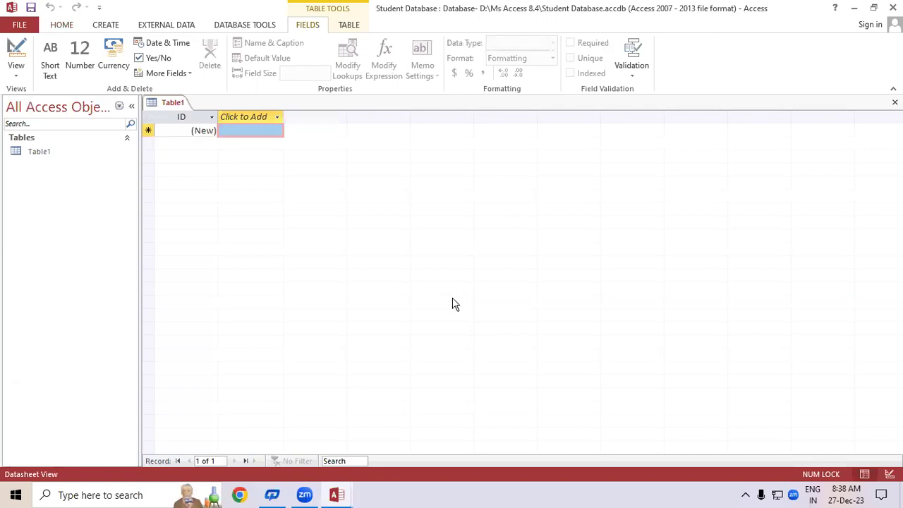
Step: Close the new database, relaunch Access with the Run command to check its recent files list, and close Access
left_click(894, 8)
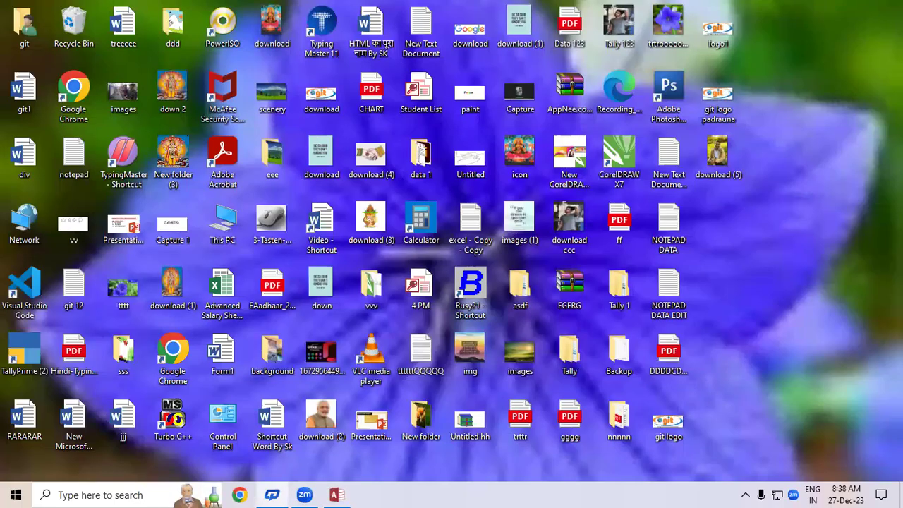
key("super+r")
left_click(110, 453)
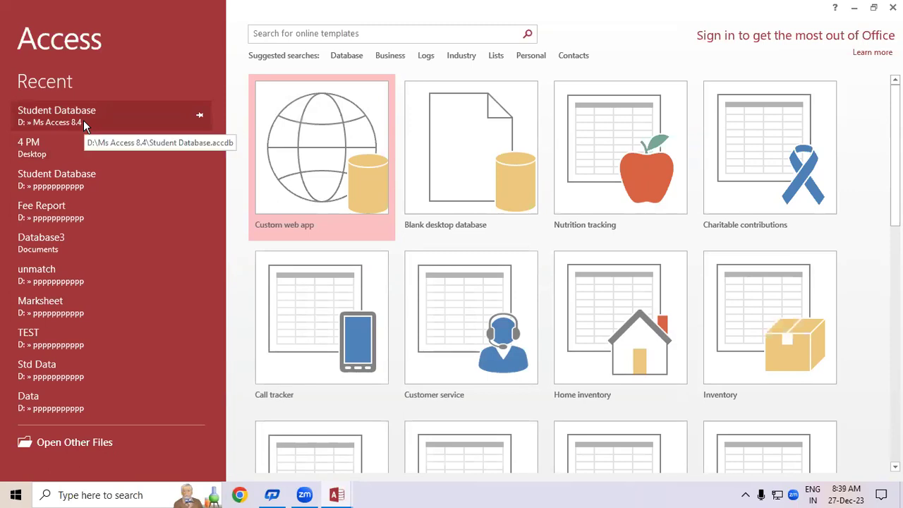
left_click(892, 7)
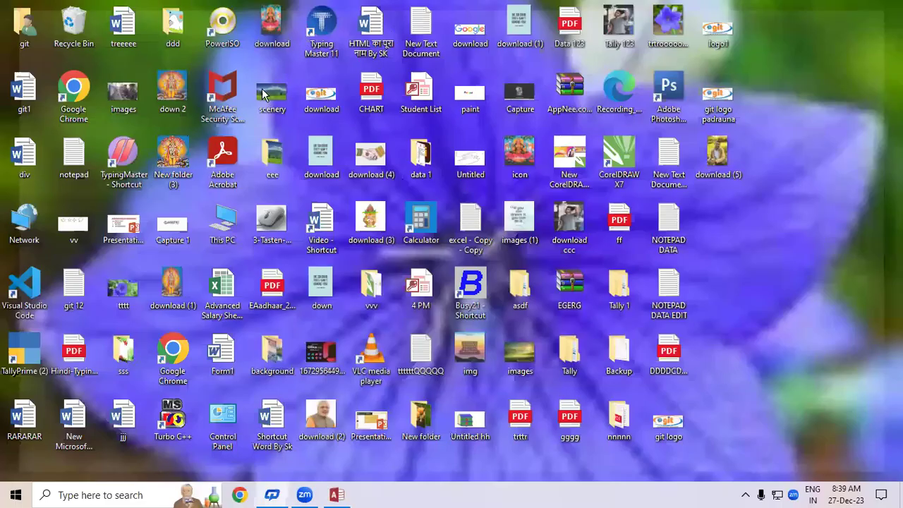
Step: Open the Student Database file from D:\Ms Access 8.4 in File Explorer and dismiss the security warning without enabling content
double_click(221, 229)
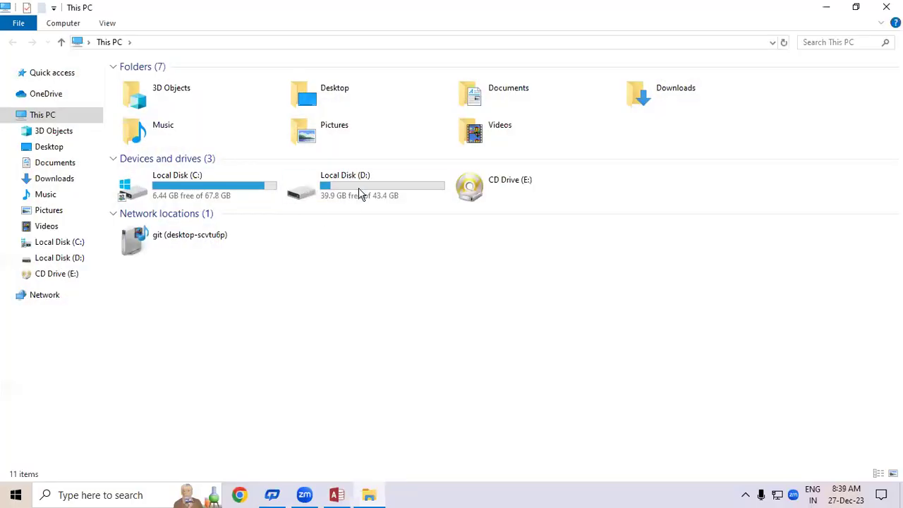
double_click(359, 191)
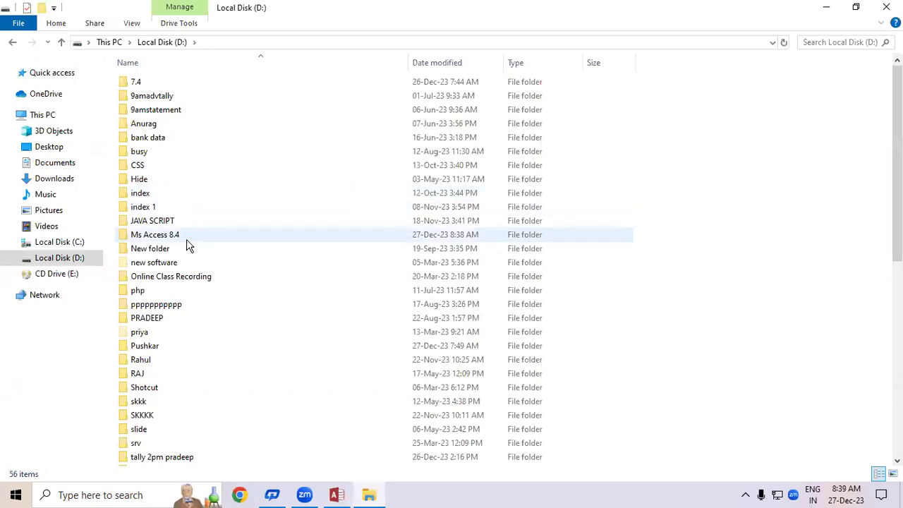
double_click(187, 238)
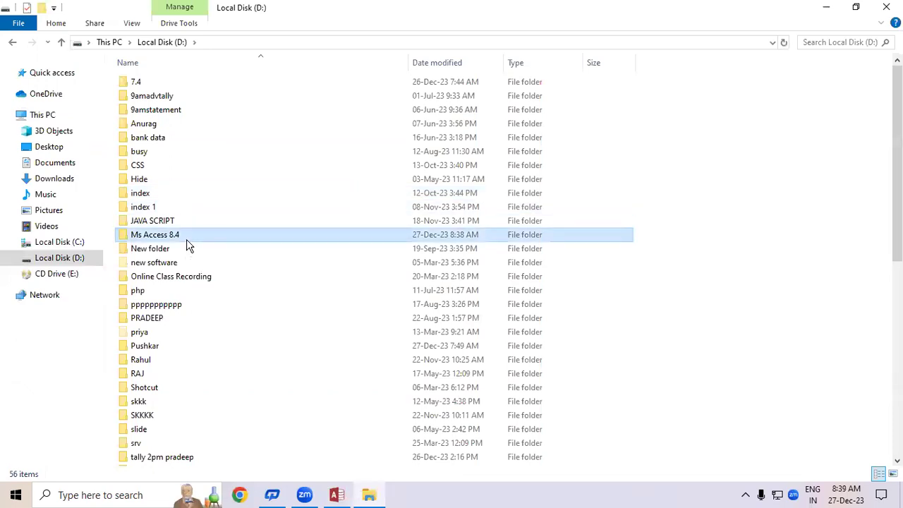
left_click(186, 86)
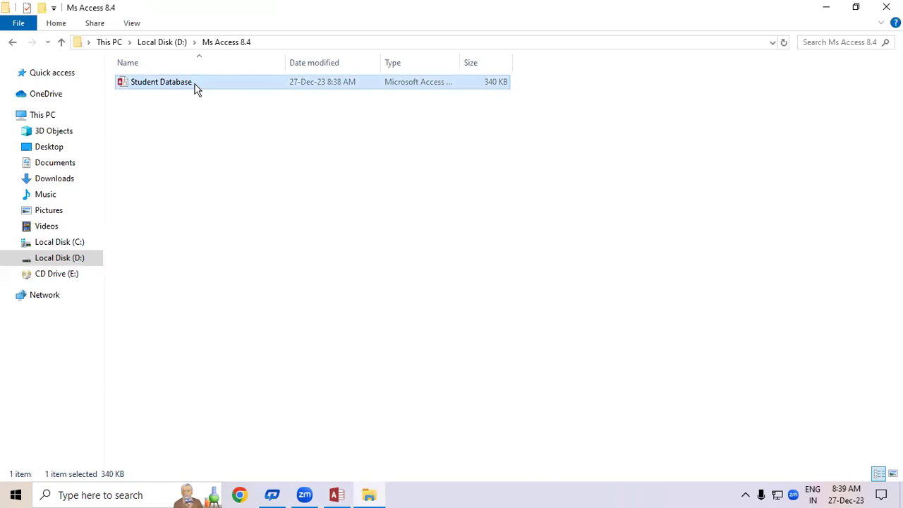
double_click(196, 86)
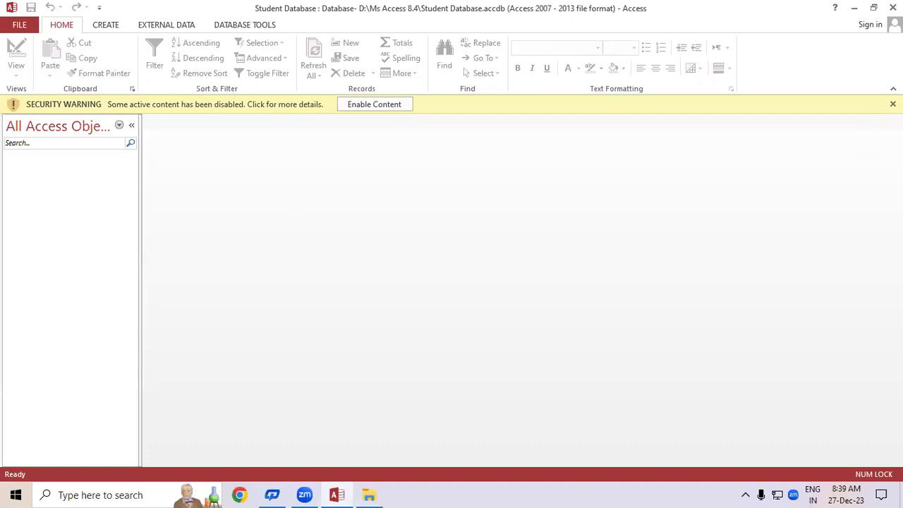
left_click(892, 104)
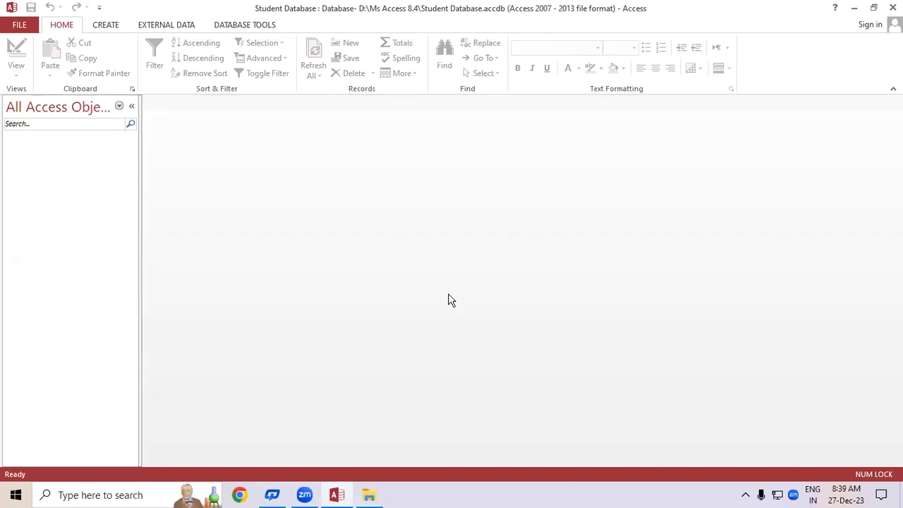
Step: Launch Excel with the Run command and open a blank workbook
key("super+r")
left_click(113, 455)
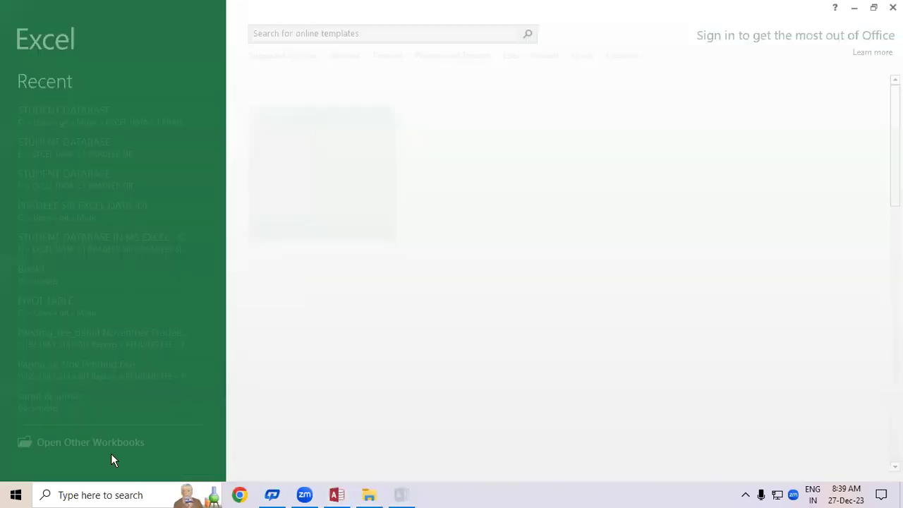
left_click(337, 181)
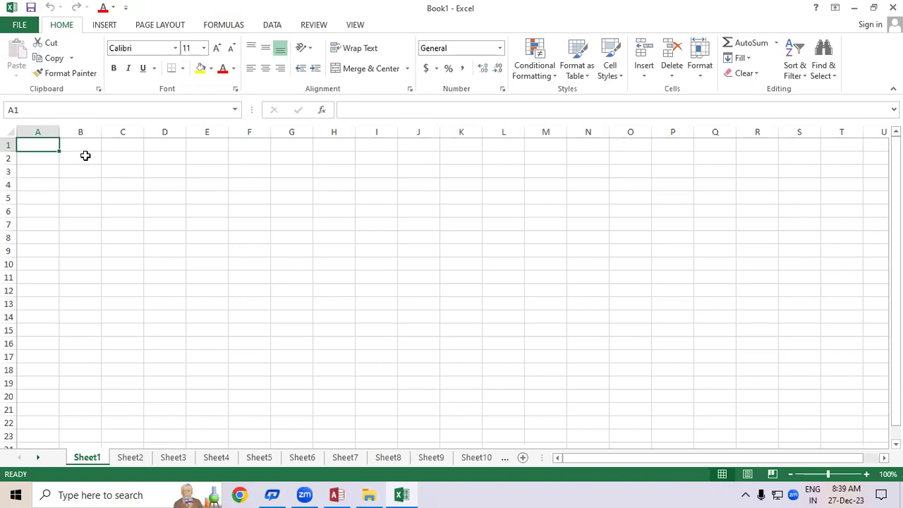
Step: Select the cells across row 2 one by one, ending with the range B2 to H2 as a heading-row example
left_click(85, 155)
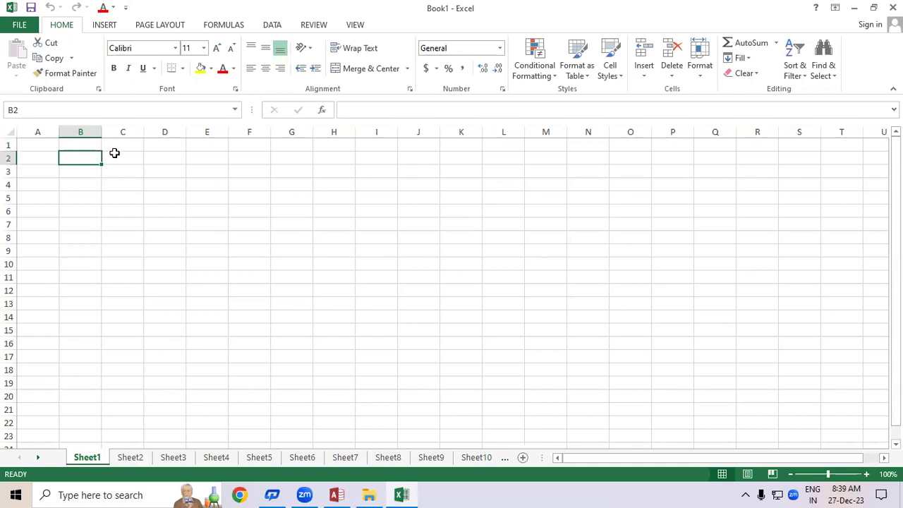
left_click(118, 153)
left_click(164, 152)
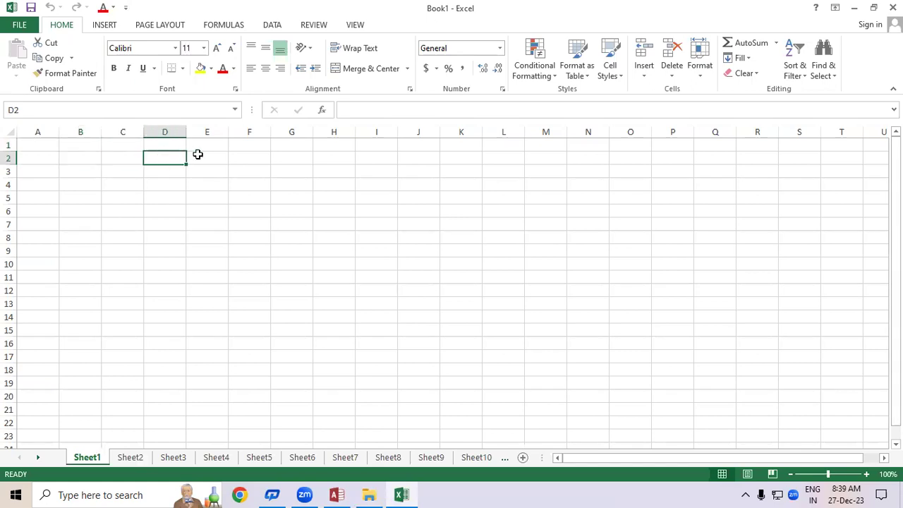
left_click(197, 153)
left_click(240, 155)
left_click(297, 161)
left_click(317, 156)
left_click_drag(315, 156, 79, 154)
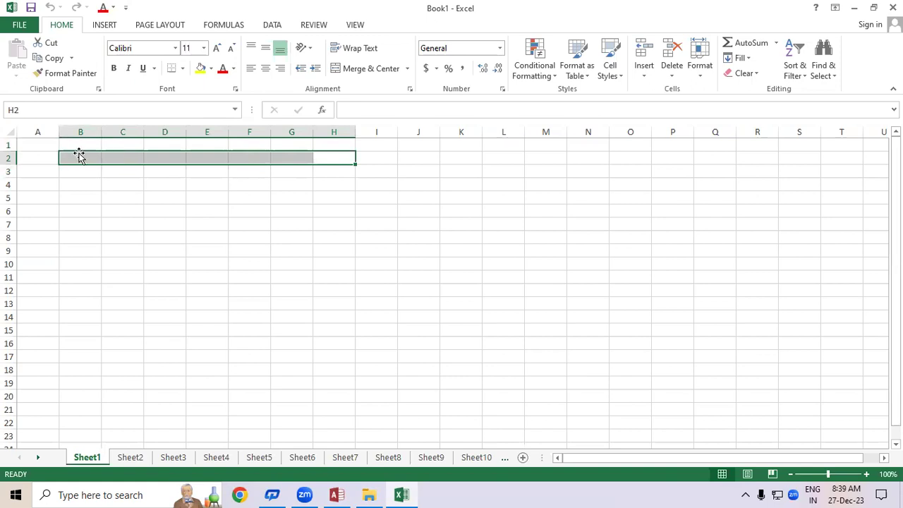
Step: Switch back to Access and create a new blank table in the Student Database
left_click(336, 494)
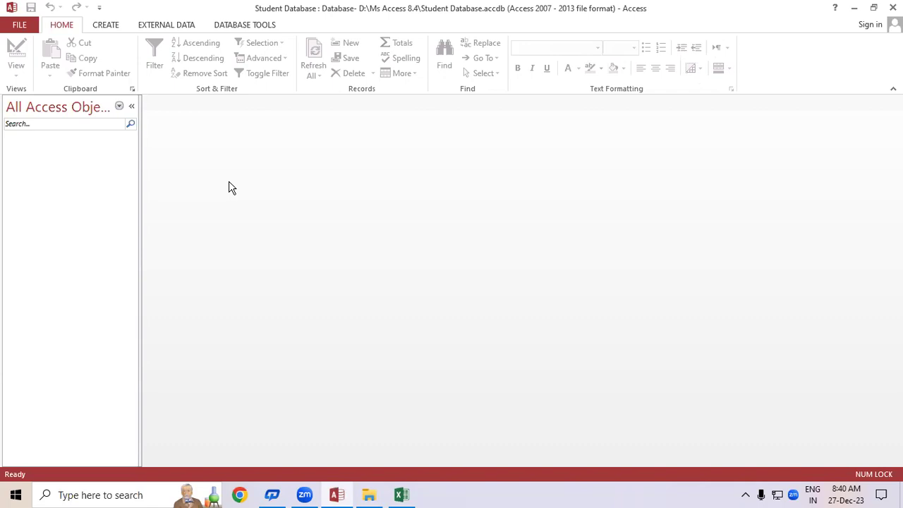
left_click(103, 27)
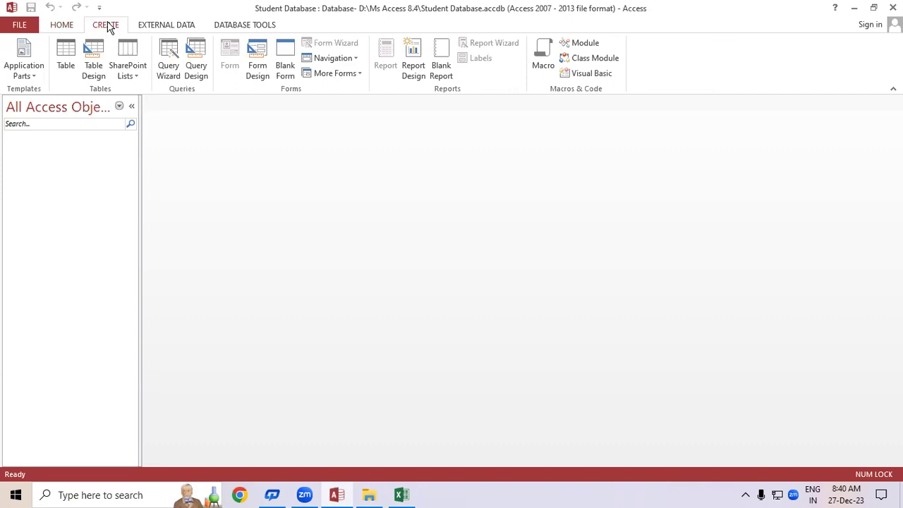
left_click(66, 55)
left_click(96, 27)
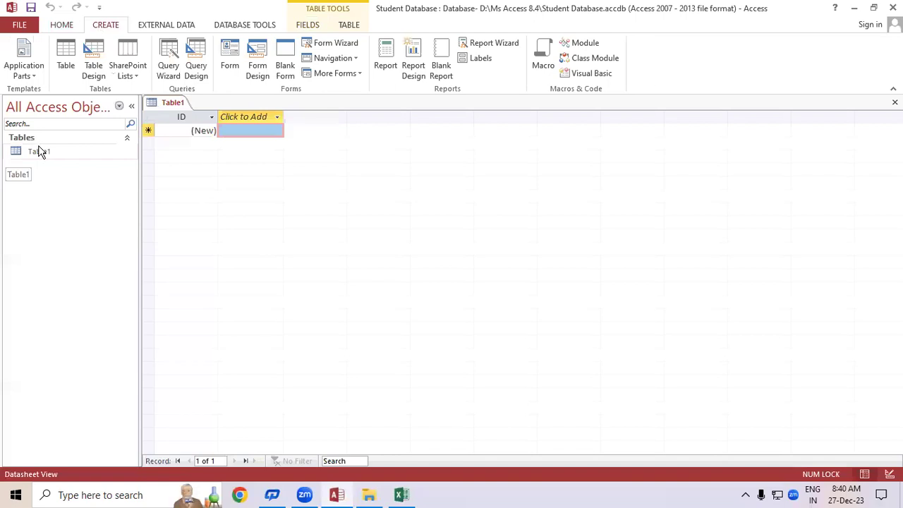
Step: Close the new blank table without saving it
left_click(61, 26)
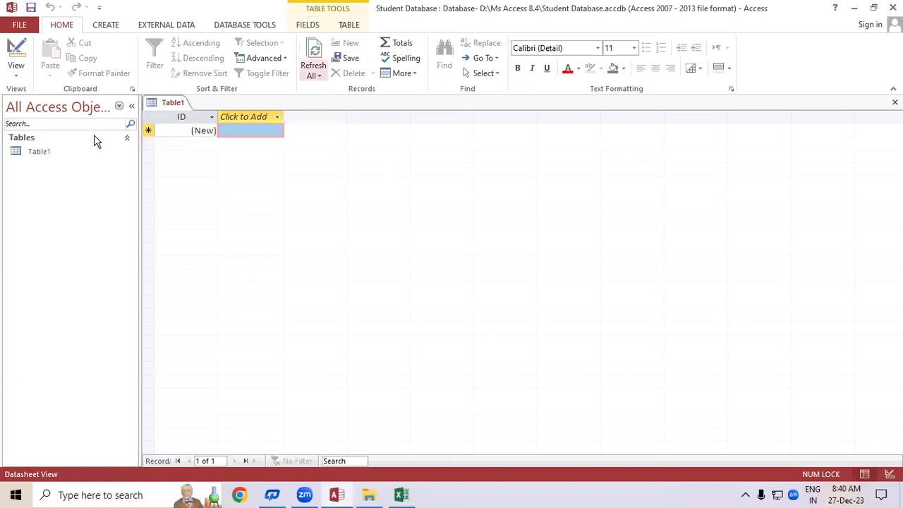
right_click(49, 153)
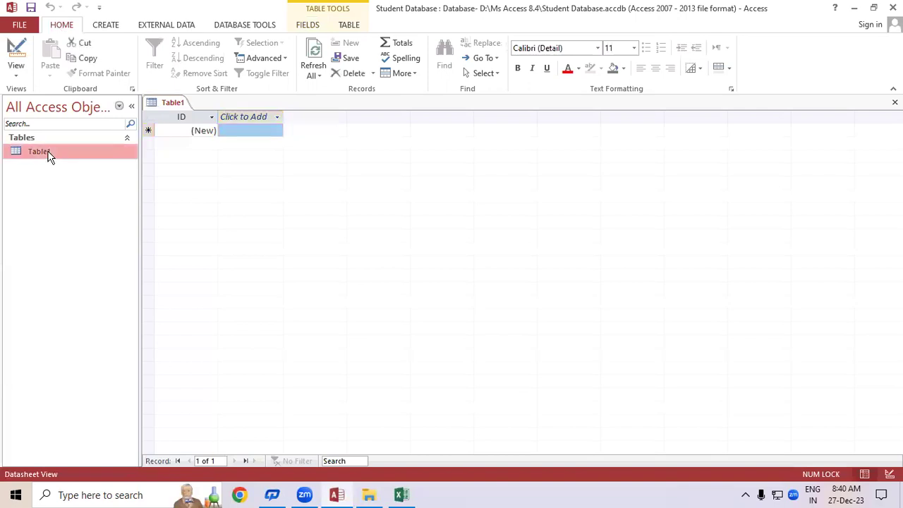
left_click(167, 100)
right_click(165, 99)
left_click(195, 124)
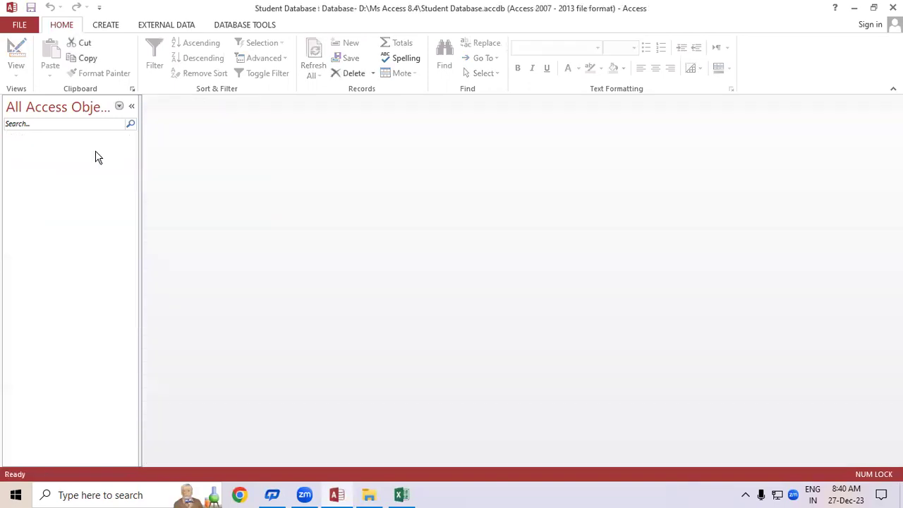
Step: Create another blank table and list its available view options, Datasheet View and Design View
left_click(99, 26)
left_click(65, 55)
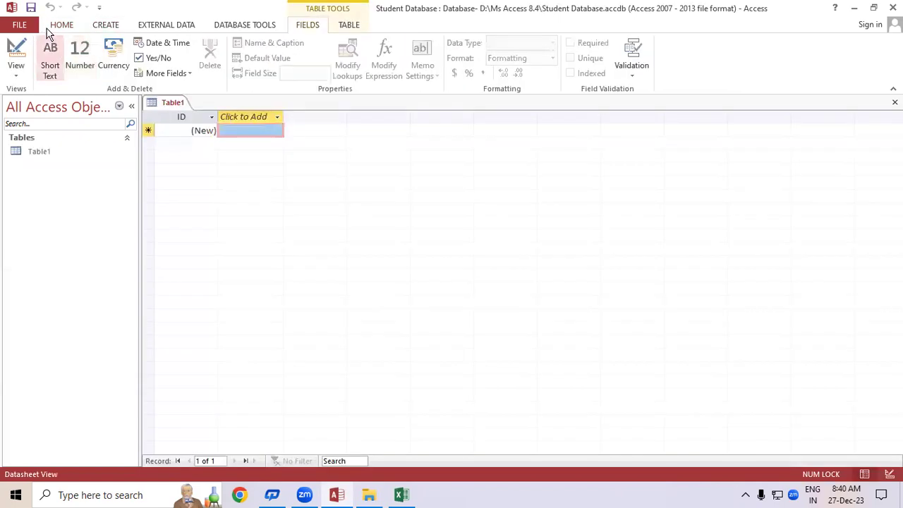
left_click(62, 26)
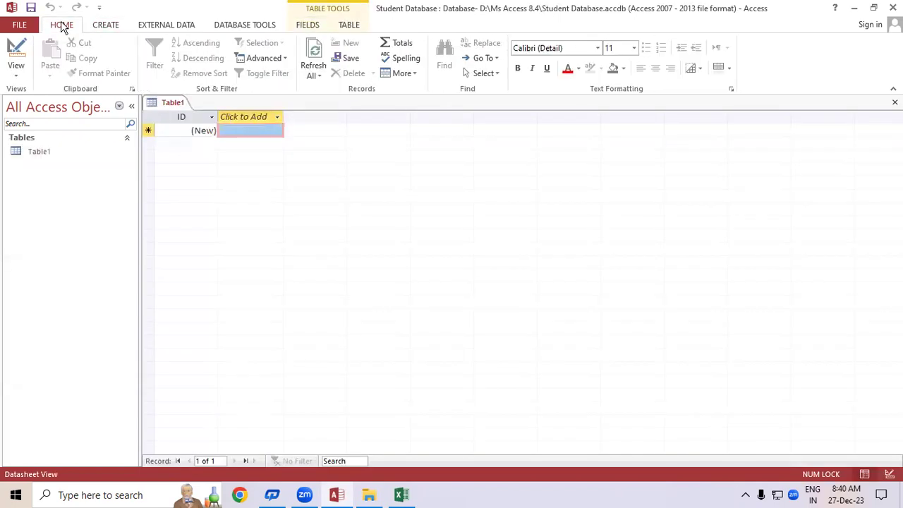
left_click(16, 74)
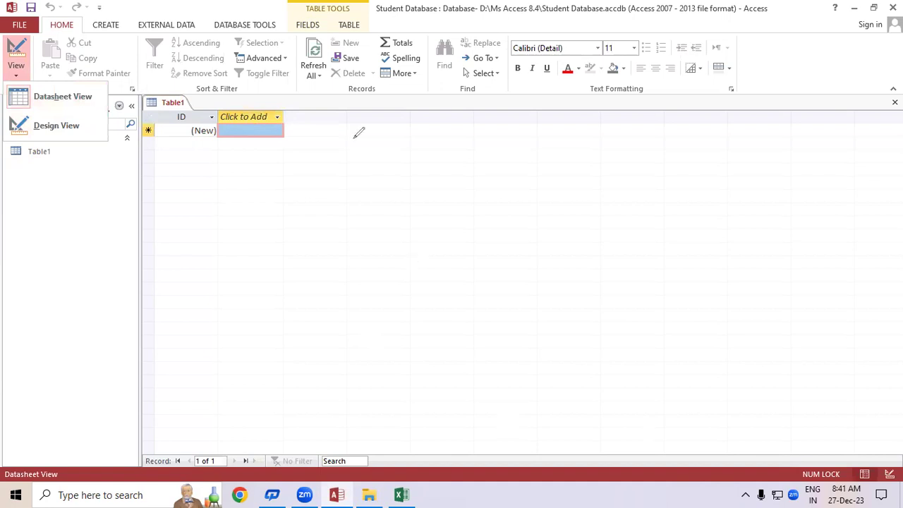
left_click_drag(358, 133, 359, 131)
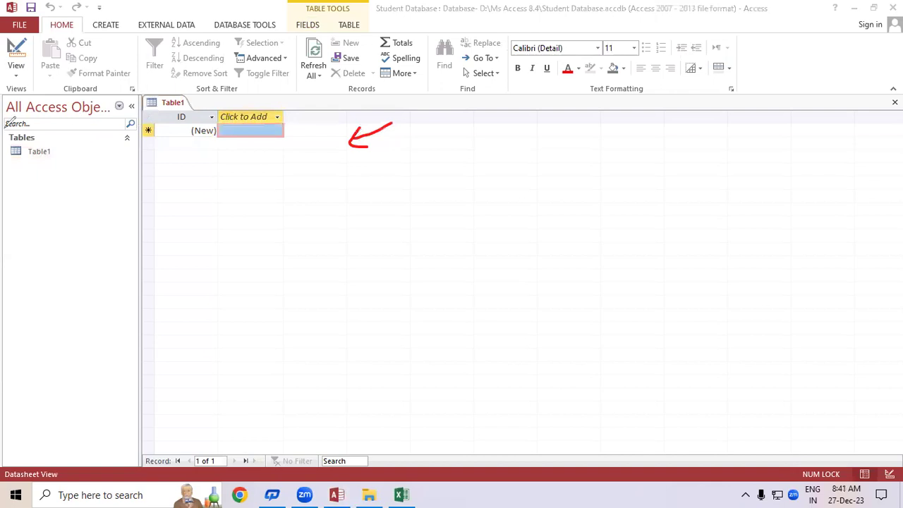
mouse_move(161, 206)
left_mouse_down()
mouse_move(188, 244)
mouse_move(209, 197)
mouse_move(232, 191)
mouse_move(230, 205)
mouse_move(264, 181)
mouse_move(256, 200)
mouse_move(284, 173)
mouse_move(277, 181)
left_mouse_up()
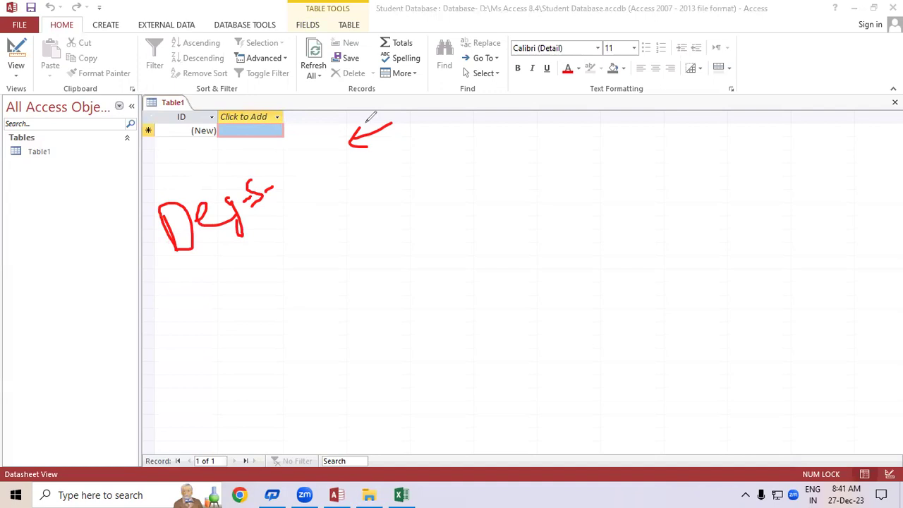
mouse_move(256, 326)
left_mouse_down()
mouse_move(256, 309)
mouse_move(251, 330)
mouse_move(302, 268)
mouse_move(277, 265)
mouse_move(300, 260)
mouse_move(306, 278)
mouse_move(325, 256)
left_mouse_up()
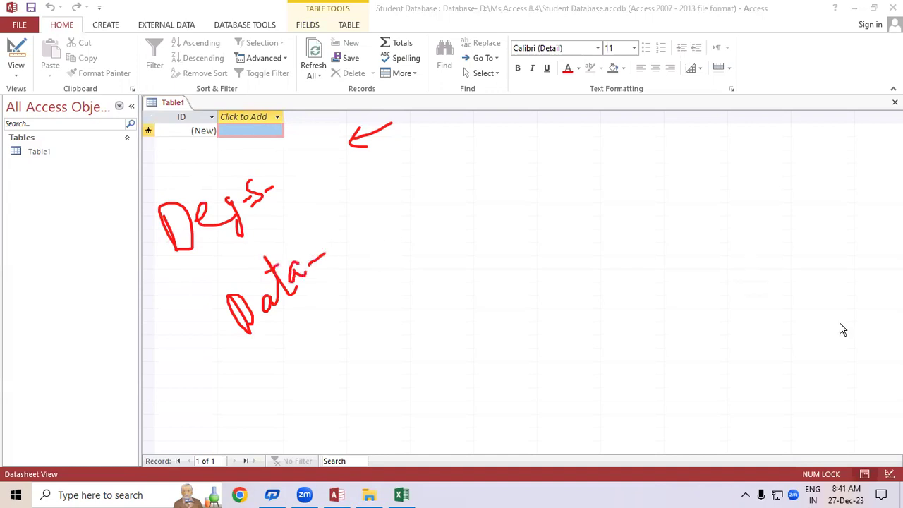
key("Escape")
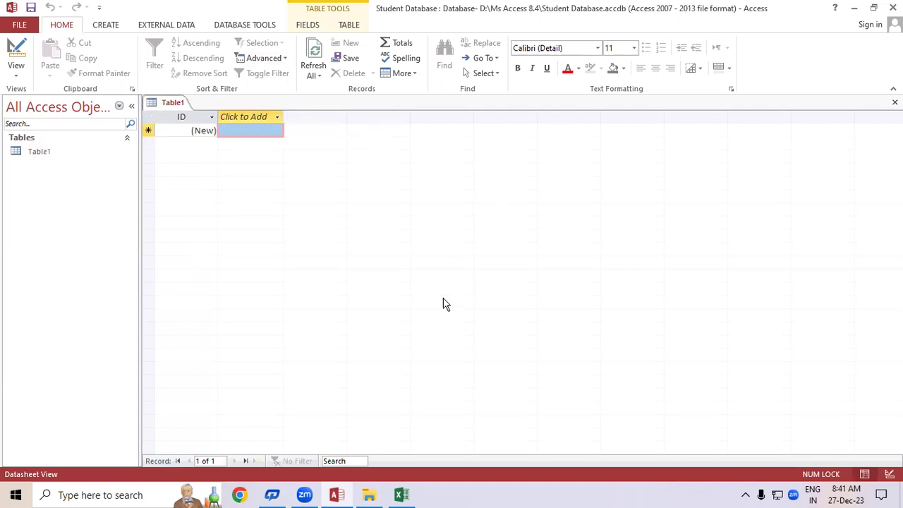
Step: Enter the sample values 6yhy, mnh and myfu across new fields in the first record of Table1
left_click(107, 25)
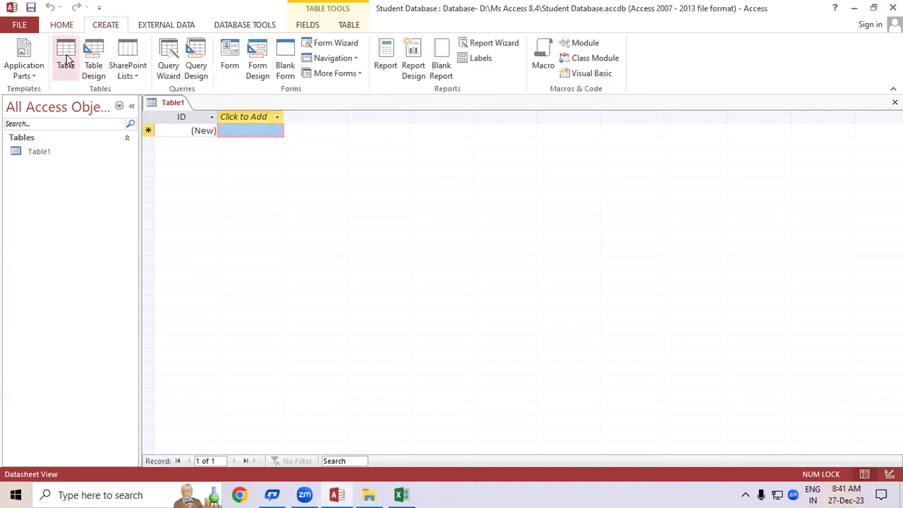
left_click(72, 153)
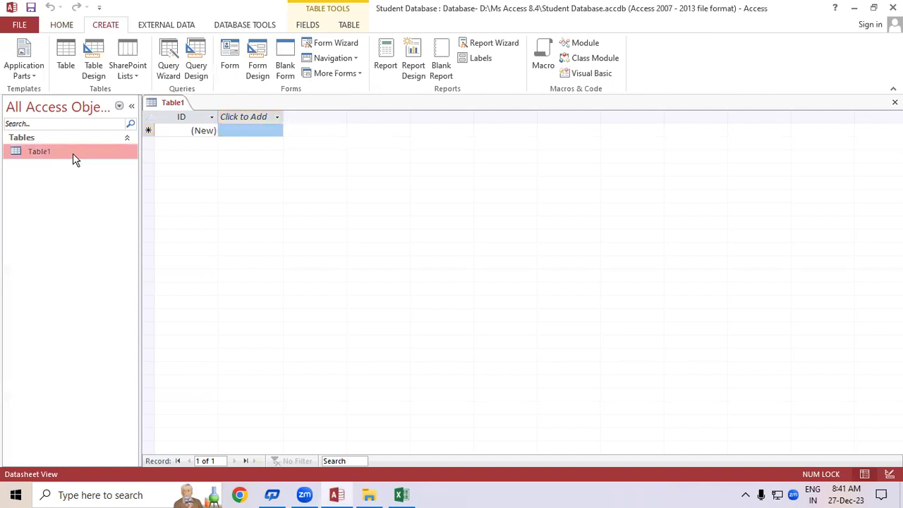
left_click(173, 105)
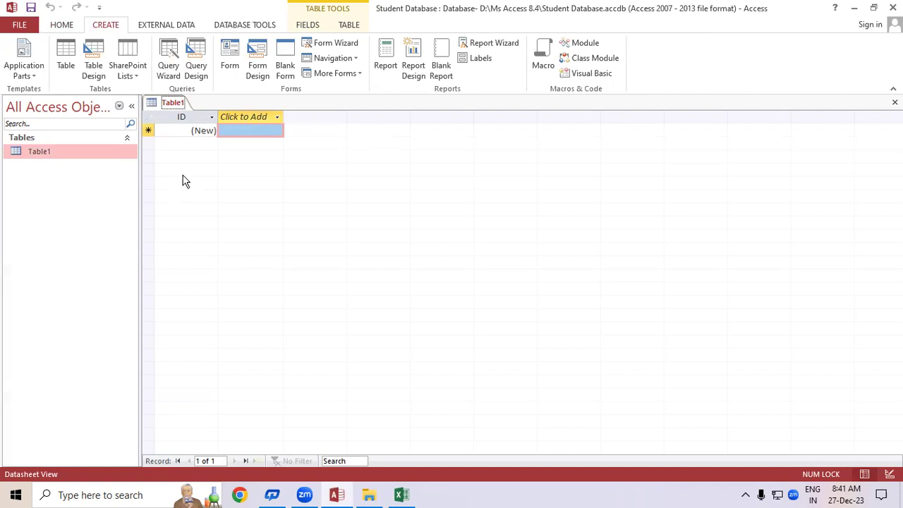
left_click(248, 130)
type("6yhy")
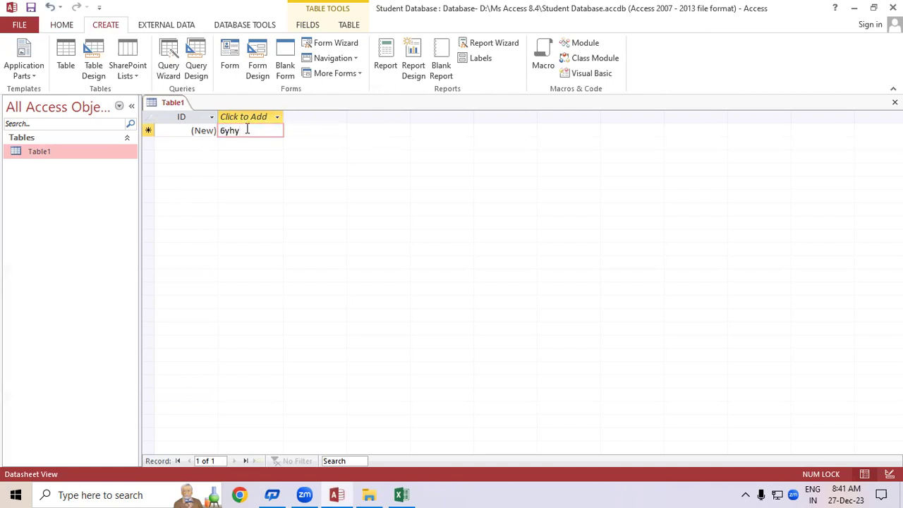
key("Tab")
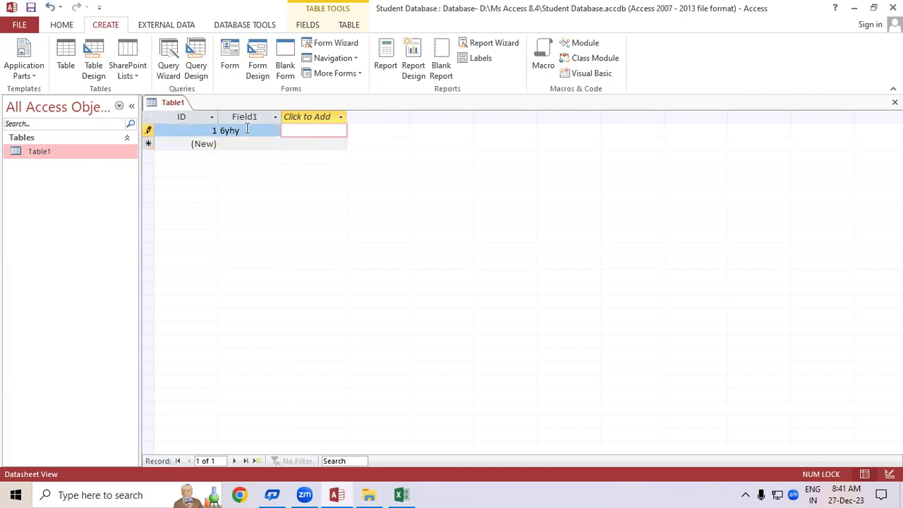
type("mnh")
key("Tab")
type("myfu")
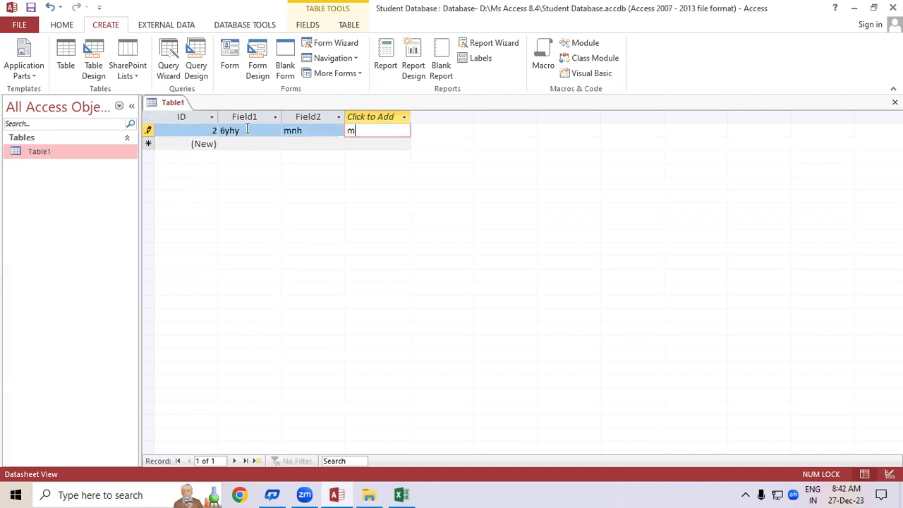
key("Tab")
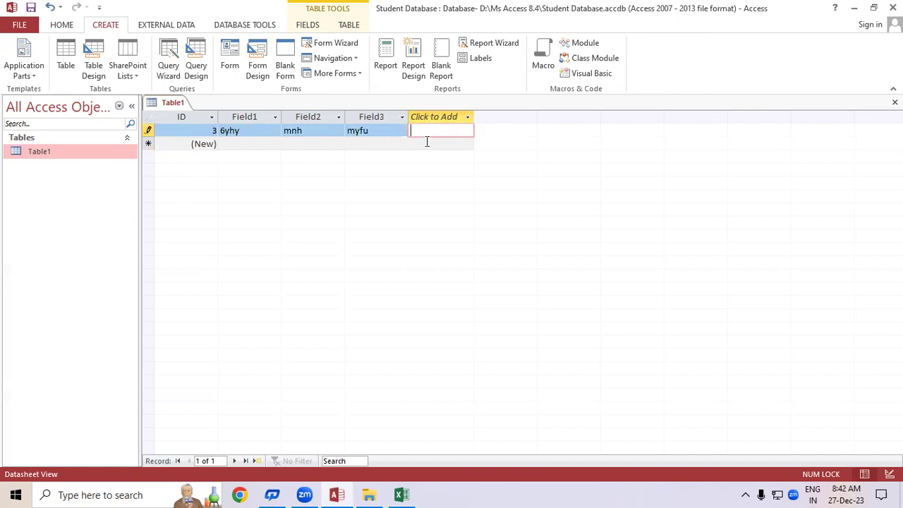
Step: Enter ghnh, ghm vghmj and hgm in a second record of Table1, and discard that record
left_click(233, 144)
type("ghnh")
left_click(316, 144)
type("ghm vghmj")
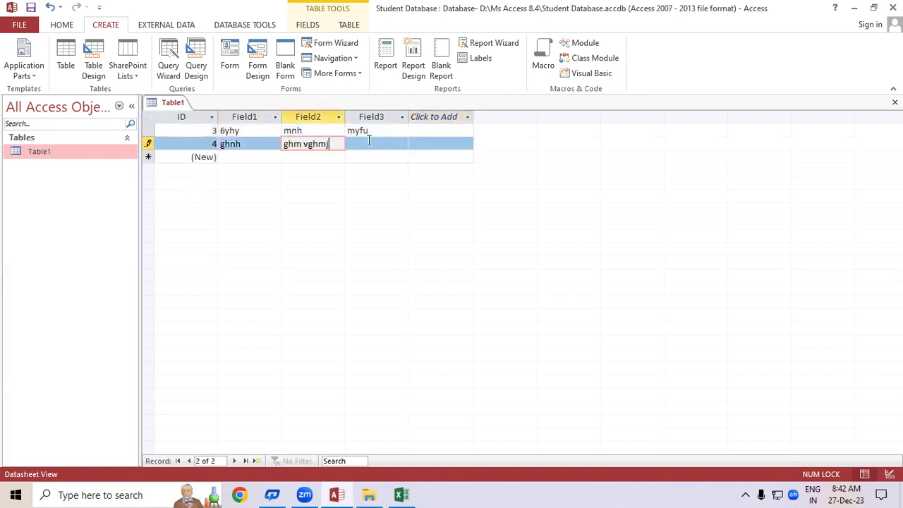
left_click(369, 144)
type("hgm")
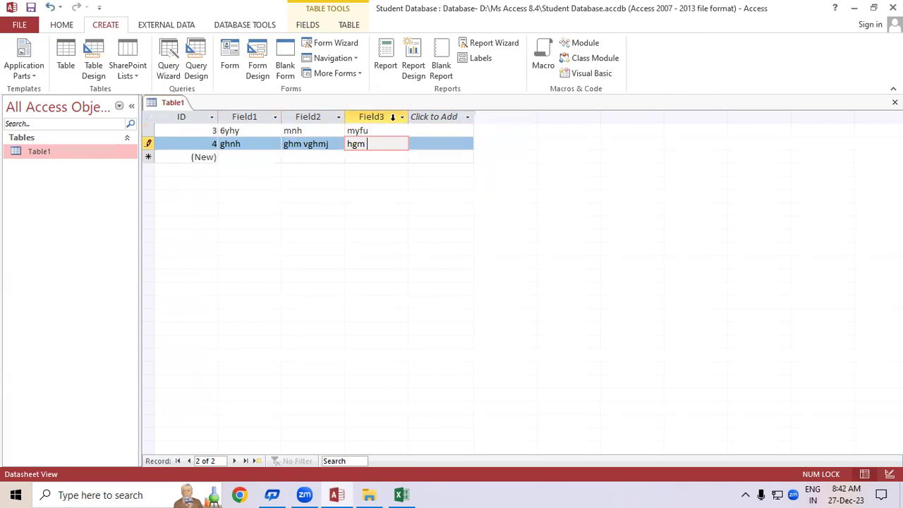
key("Escape")
key("Escape")
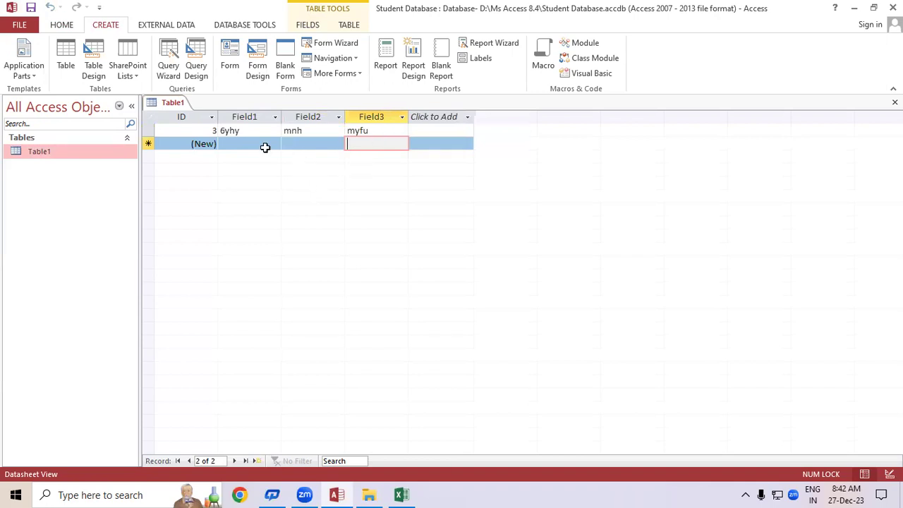
Step: Close Table1 and discard its design changes without saving
right_click(167, 103)
left_click(190, 127)
left_click(470, 286)
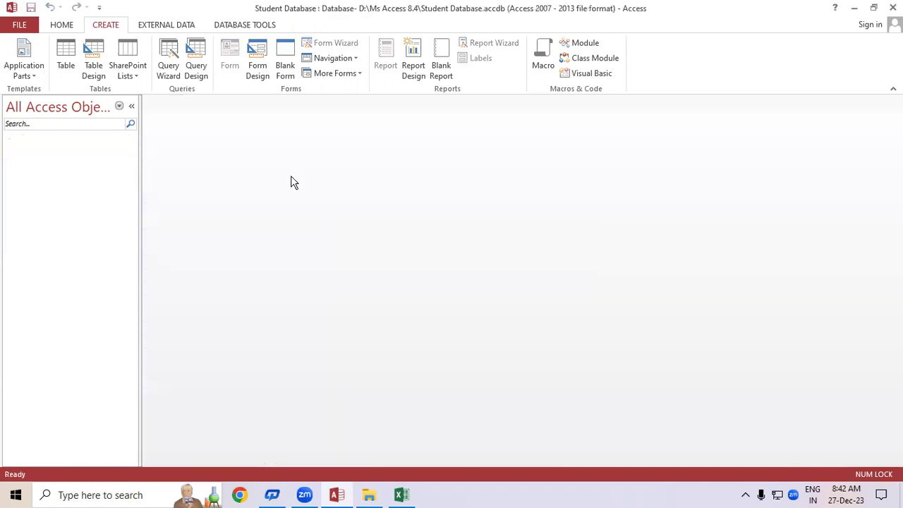
Step: Create another blank table and switch it to Design View, saving it as STD Database
left_click(66, 55)
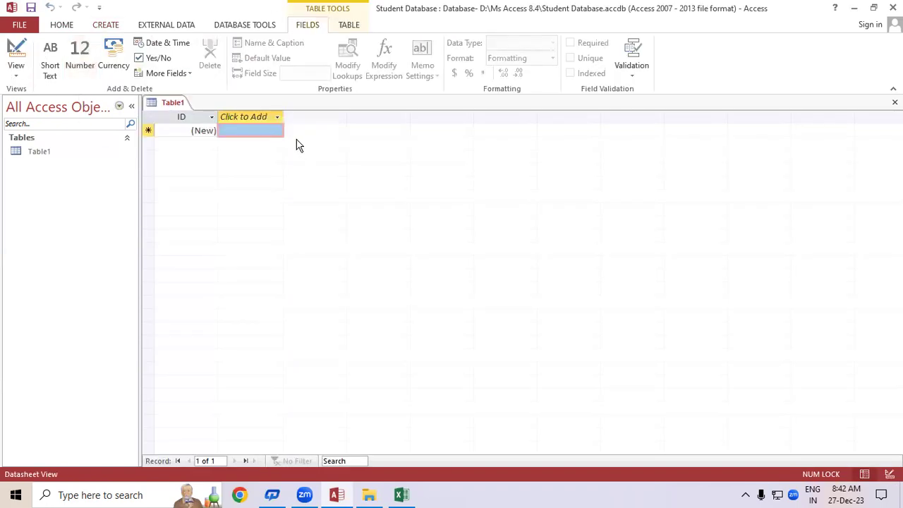
left_click(62, 25)
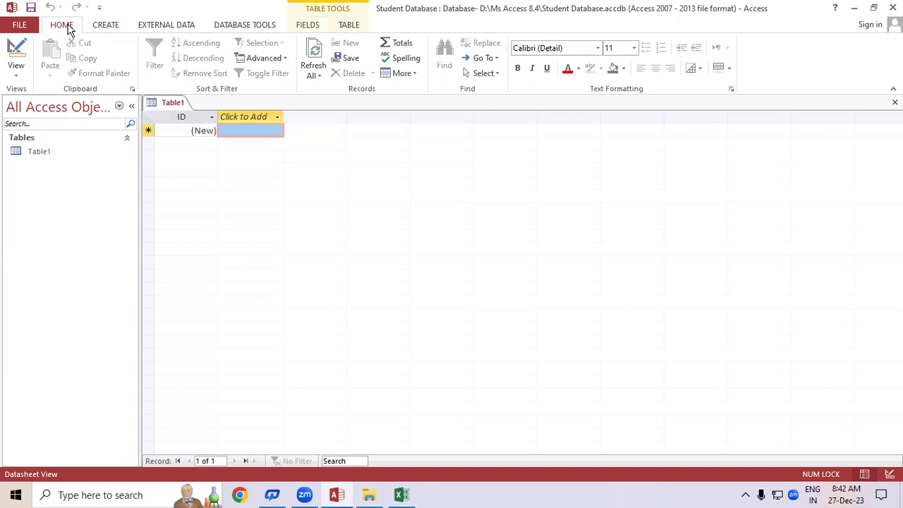
left_click(263, 28)
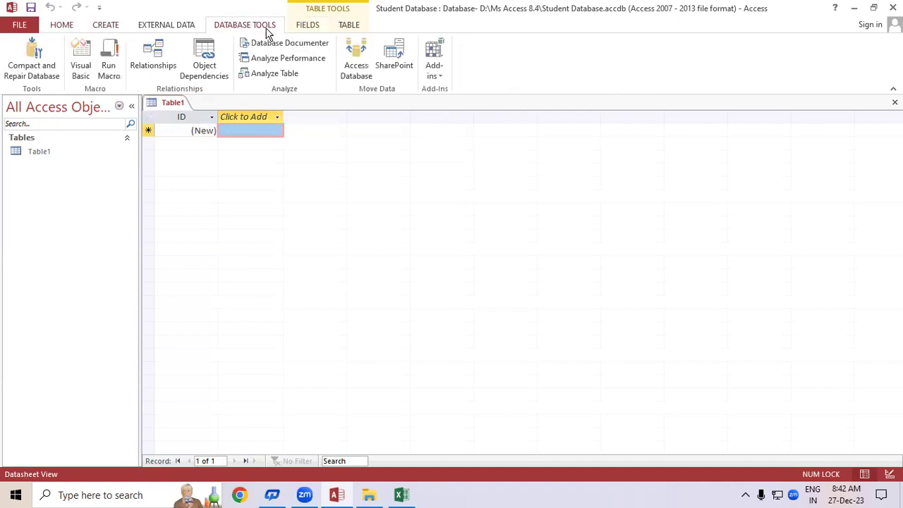
left_click(326, 24)
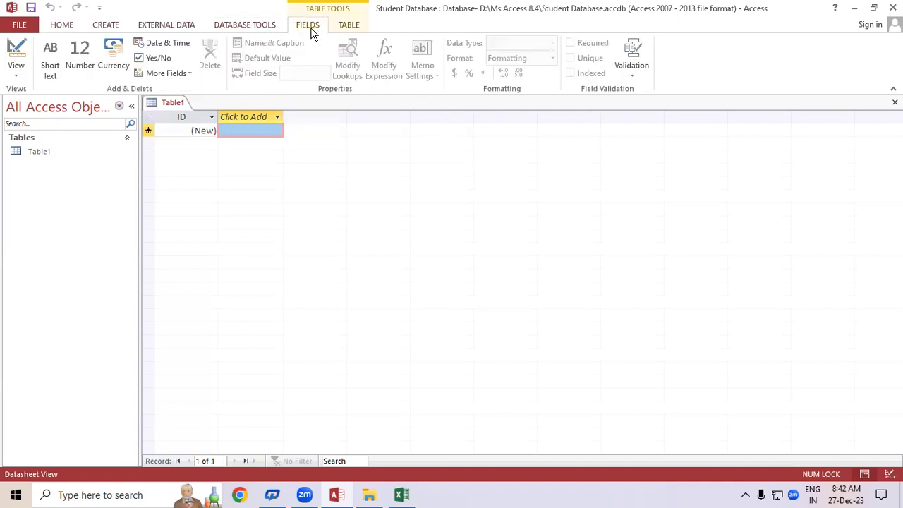
left_click(18, 76)
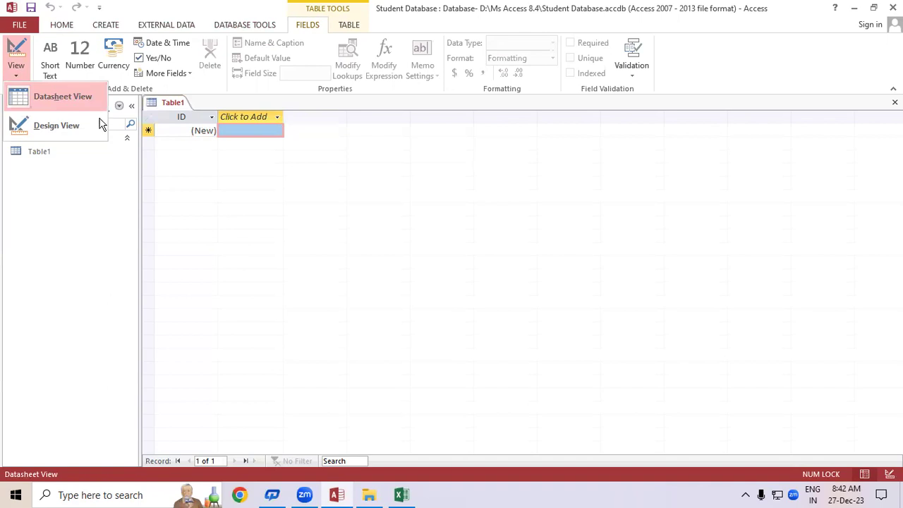
left_click(63, 126)
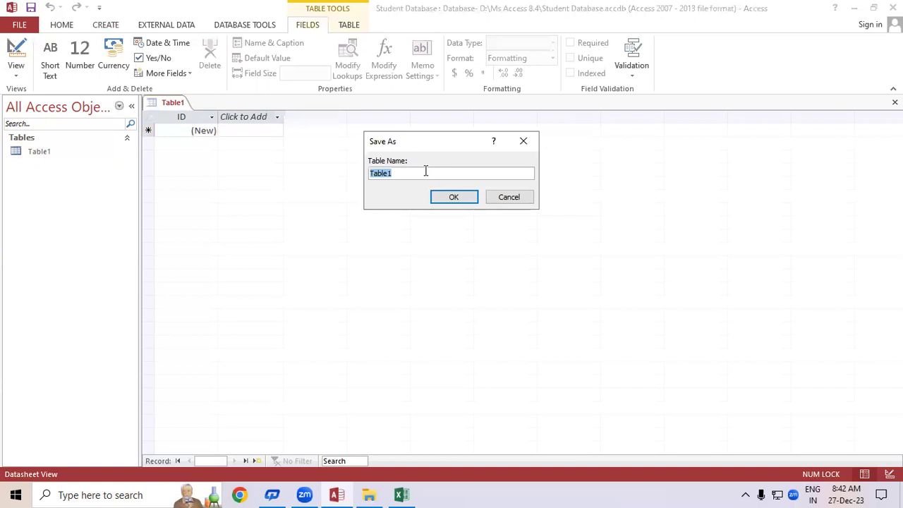
type("STD Database")
left_click(461, 195)
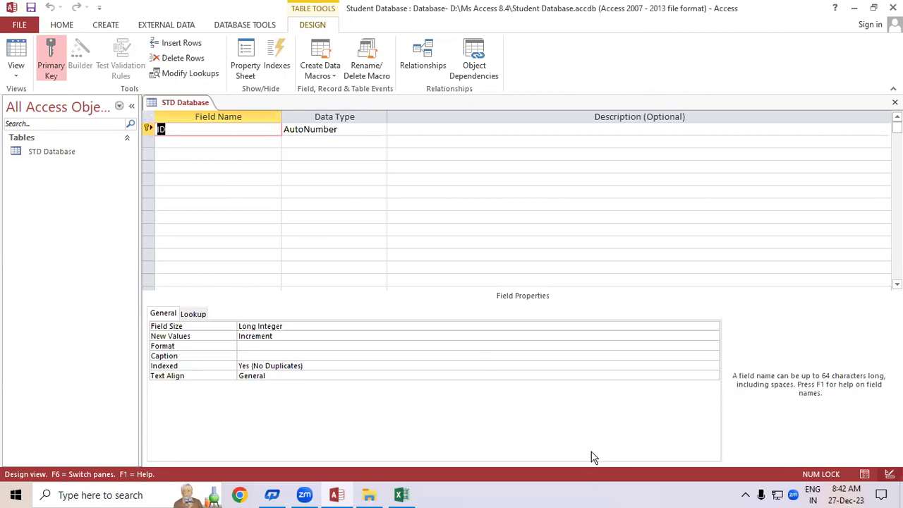
left_click_drag(174, 131, 189, 128)
mouse_move(199, 107)
left_mouse_down()
mouse_move(206, 120)
mouse_move(209, 85)
mouse_move(285, 63)
left_mouse_up()
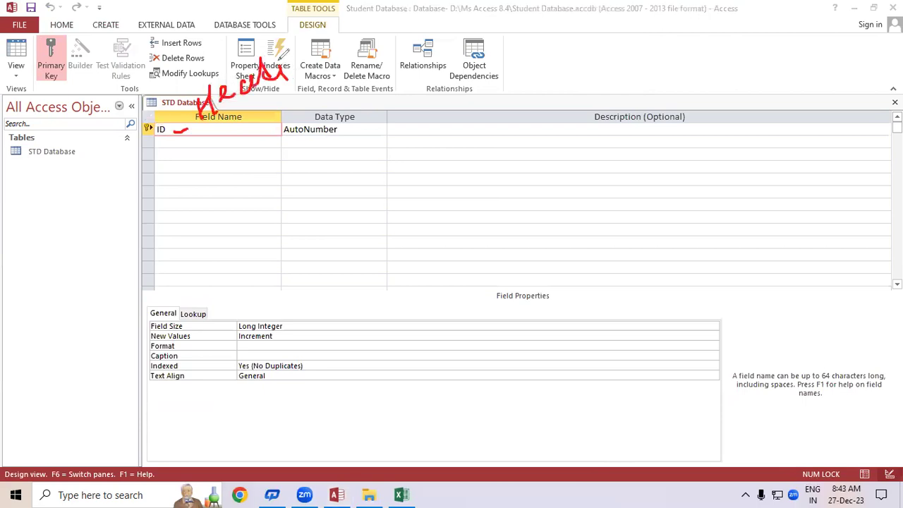
left_click_drag(211, 114, 336, 62)
mouse_move(298, 141)
left_mouse_down()
mouse_move(357, 138)
mouse_move(348, 146)
left_mouse_up()
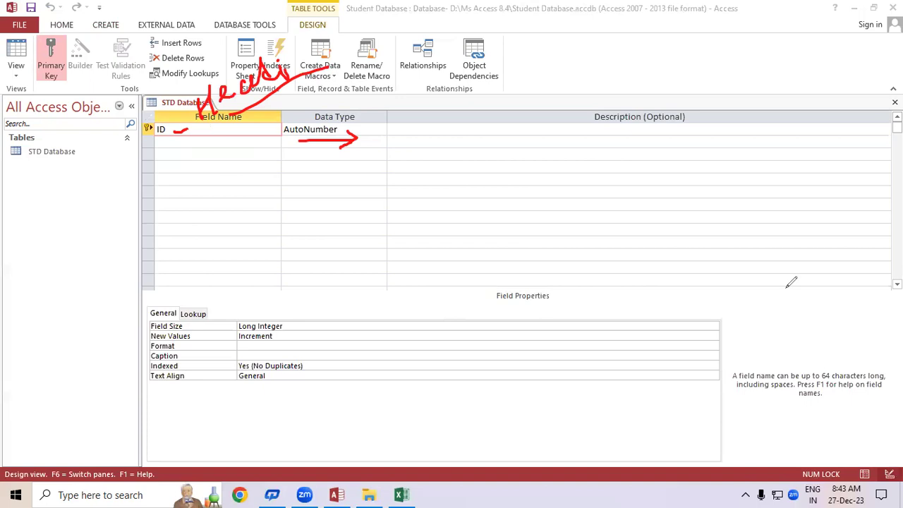
key("Escape")
left_click(288, 169)
Step: List the data types available for the ID field
left_click(173, 129)
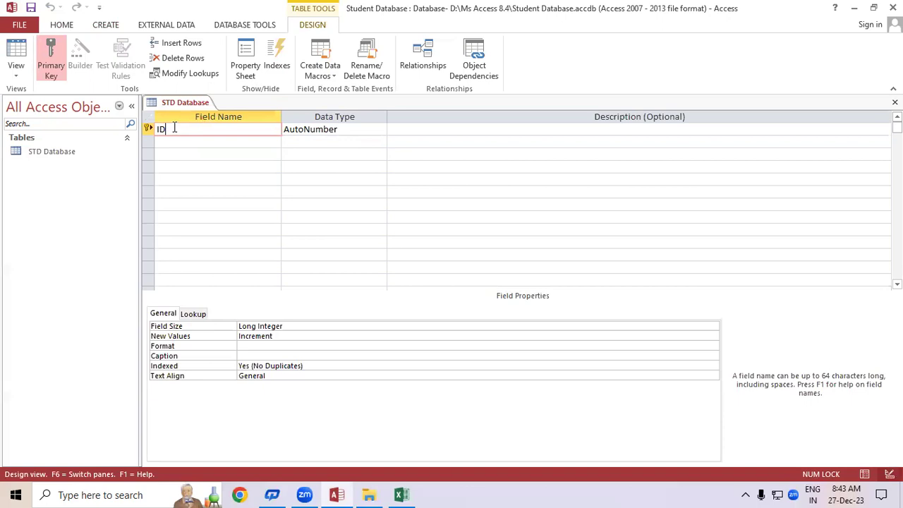
left_click(338, 129)
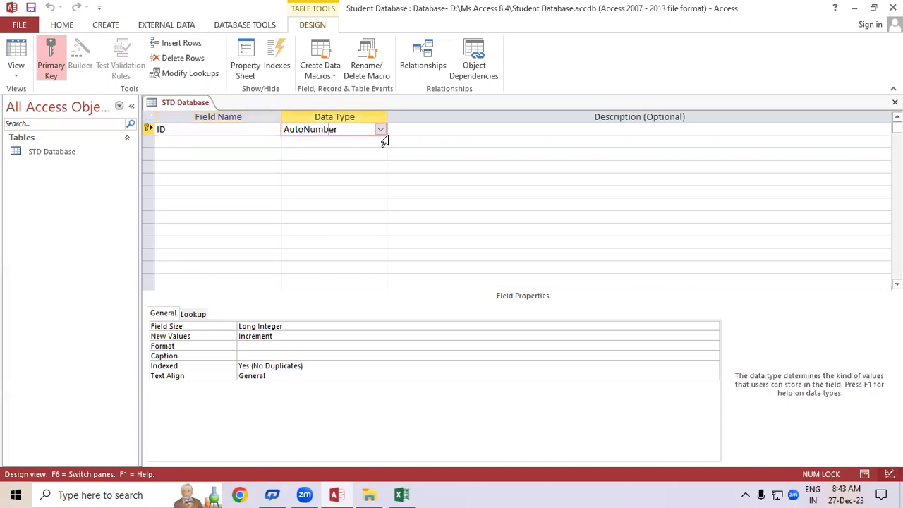
left_click(380, 131)
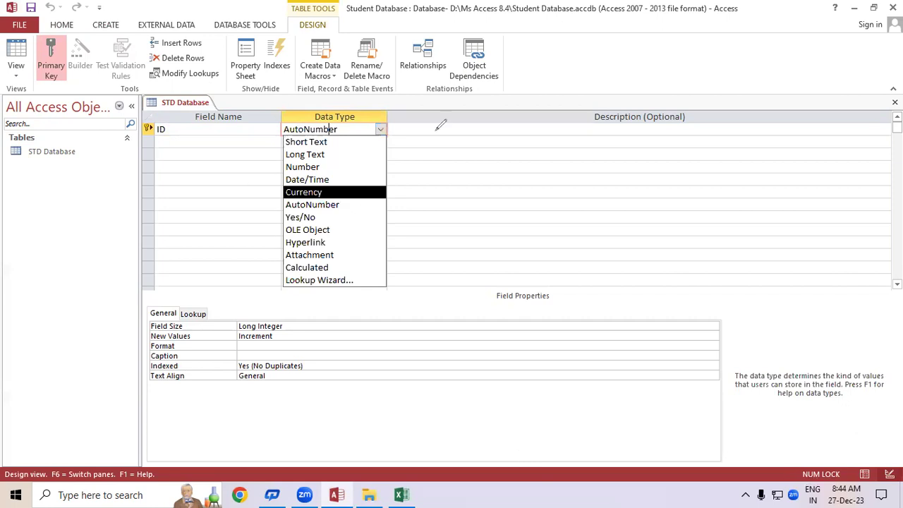
left_click_drag(435, 130, 444, 337)
left_click_drag(654, 122, 677, 330)
mouse_move(795, 110)
left_mouse_down()
mouse_move(794, 232)
mouse_move(804, 275)
left_mouse_up()
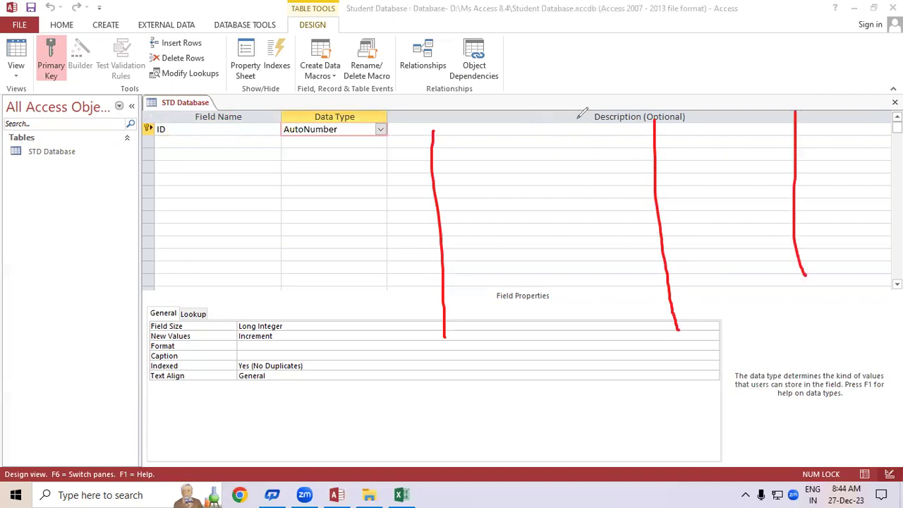
mouse_move(484, 168)
left_mouse_down()
mouse_move(489, 132)
mouse_move(561, 141)
mouse_move(576, 125)
mouse_move(588, 138)
left_mouse_up()
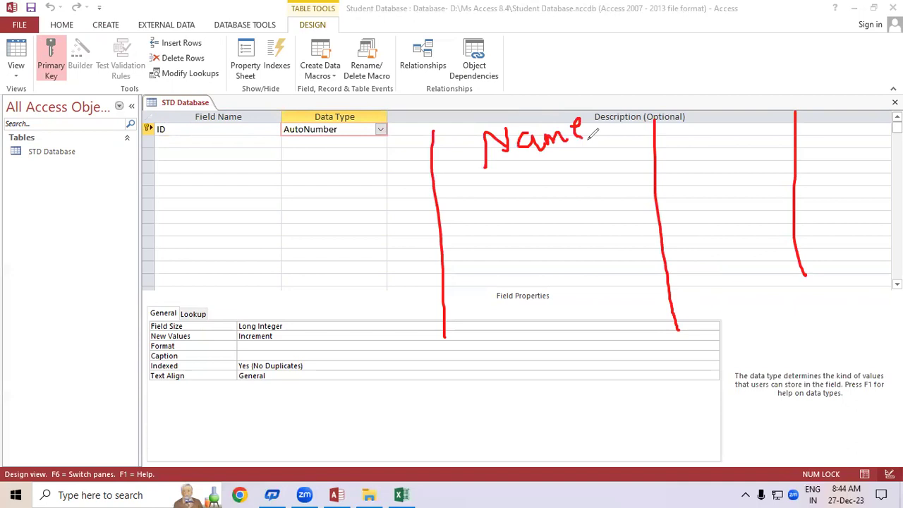
mouse_move(705, 121)
left_mouse_down()
mouse_move(694, 146)
mouse_move(747, 130)
mouse_move(780, 106)
mouse_move(782, 130)
mouse_move(787, 103)
left_mouse_up()
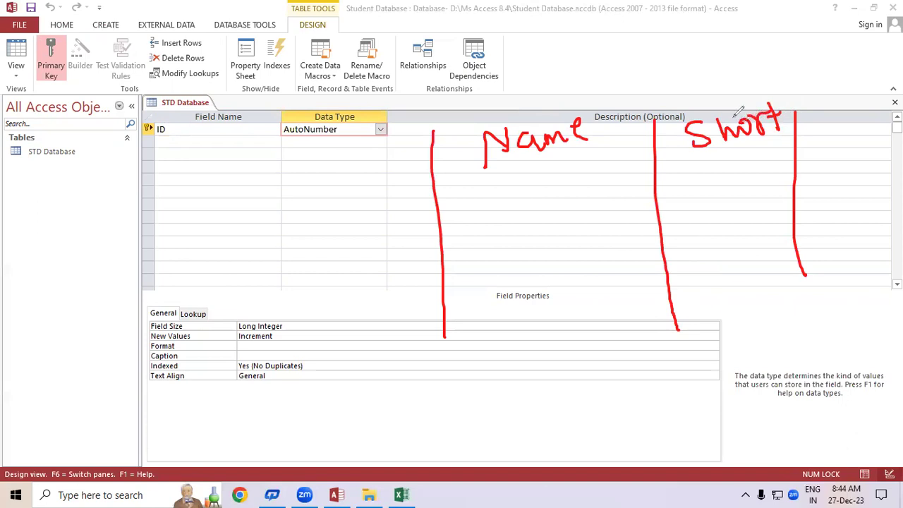
mouse_move(479, 70)
left_mouse_down()
mouse_move(491, 113)
mouse_move(502, 84)
mouse_move(546, 72)
left_mouse_up()
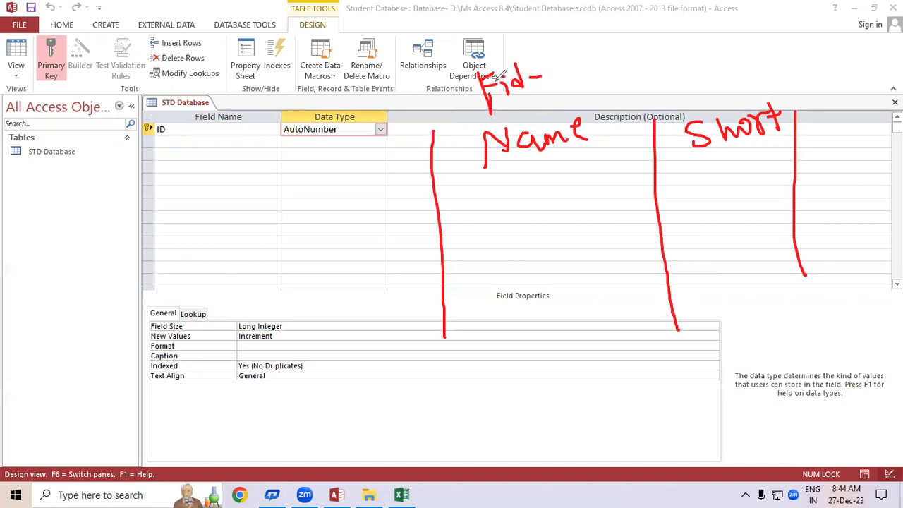
left_click_drag(701, 40, 698, 71)
mouse_move(703, 41)
left_mouse_down()
mouse_move(716, 44)
mouse_move(699, 70)
left_mouse_up()
mouse_move(731, 37)
left_mouse_down()
mouse_move(741, 69)
mouse_move(749, 45)
mouse_move(775, 55)
left_mouse_up()
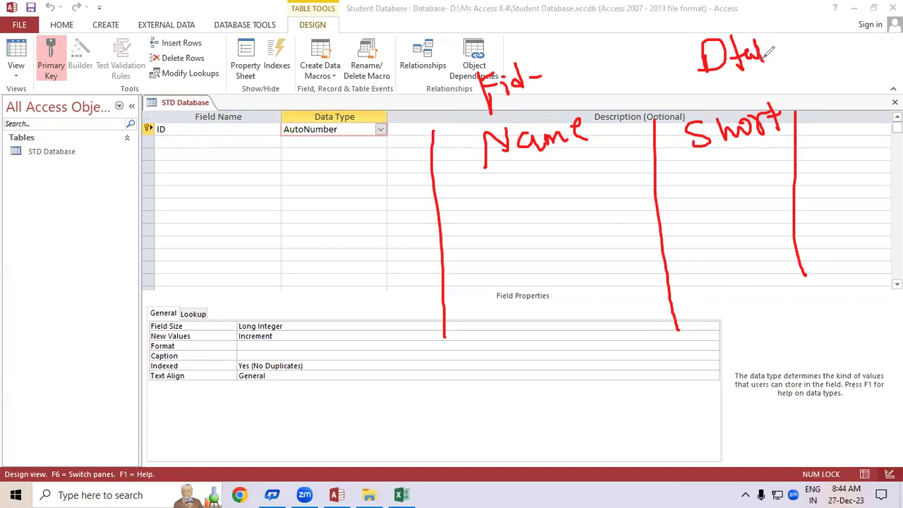
left_click_drag(727, 80, 763, 71)
key("Escape")
Step: Rename the ID field to Reg No and set its data type to Number, leaving the description blank
left_click(191, 129)
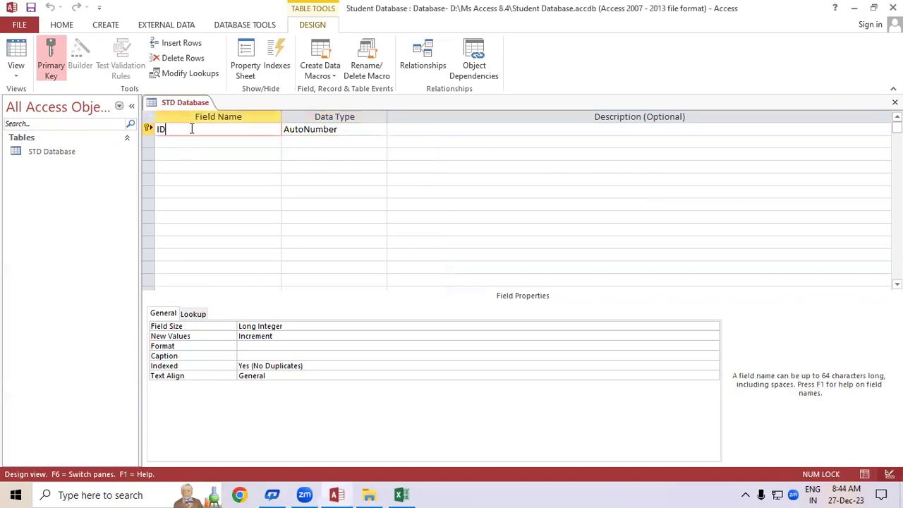
key("BackSpace")
key("BackSpace")
type("Reg No")
key("Tab")
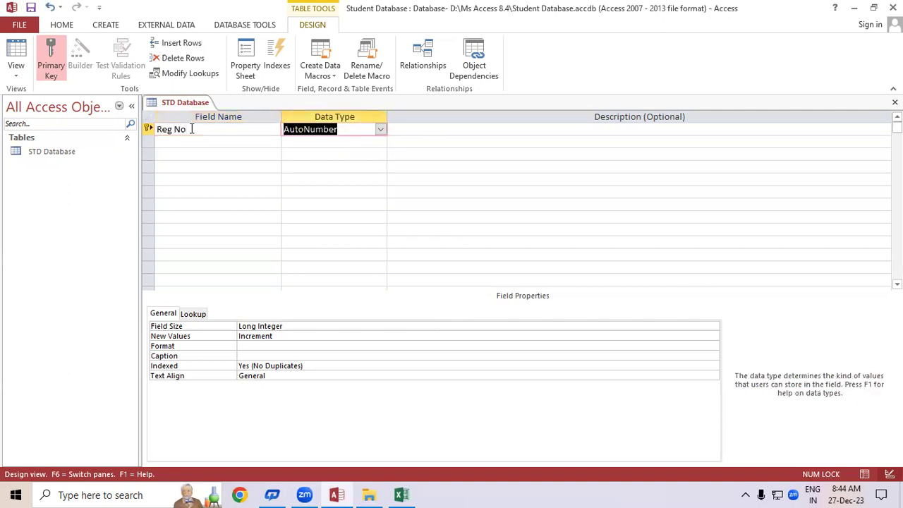
type("Number")
key("Tab")
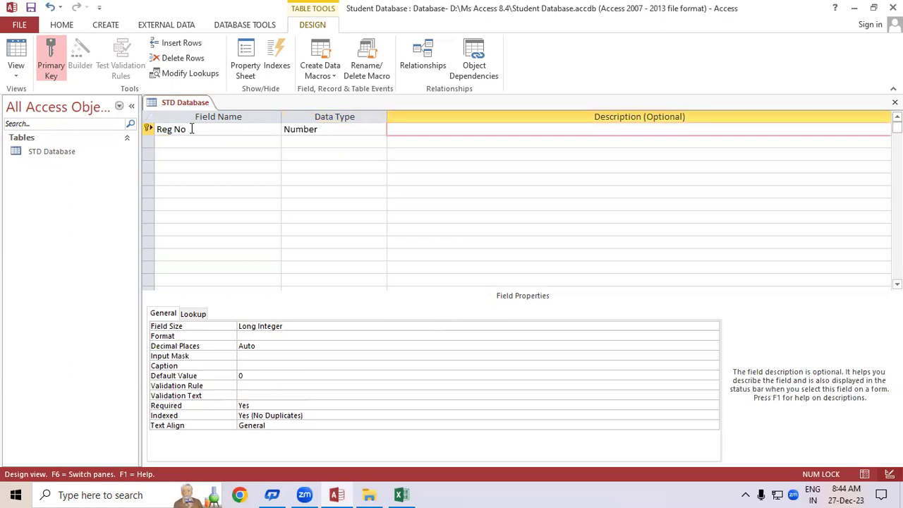
key("Tab")
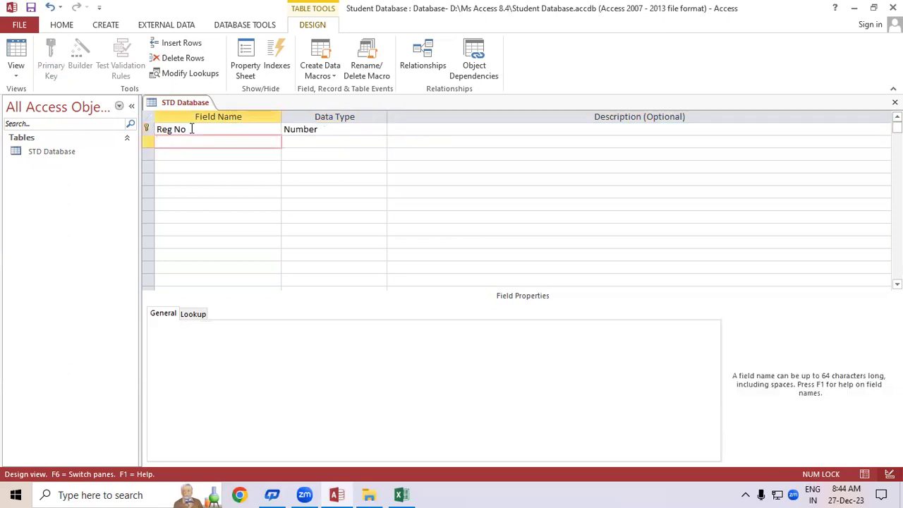
Step: Add a second field named STD Name with the Short Text data type and no description
type("STD Name")
key("Tab")
key("Tab")
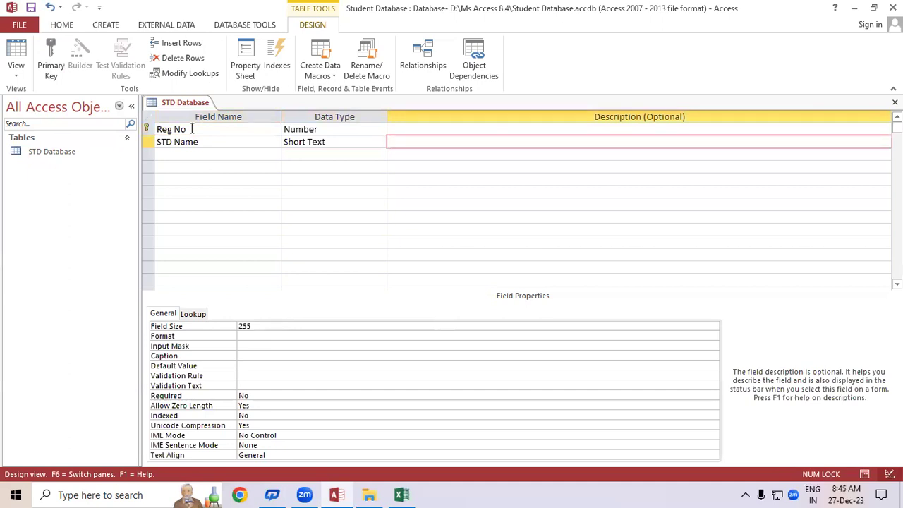
key("Tab")
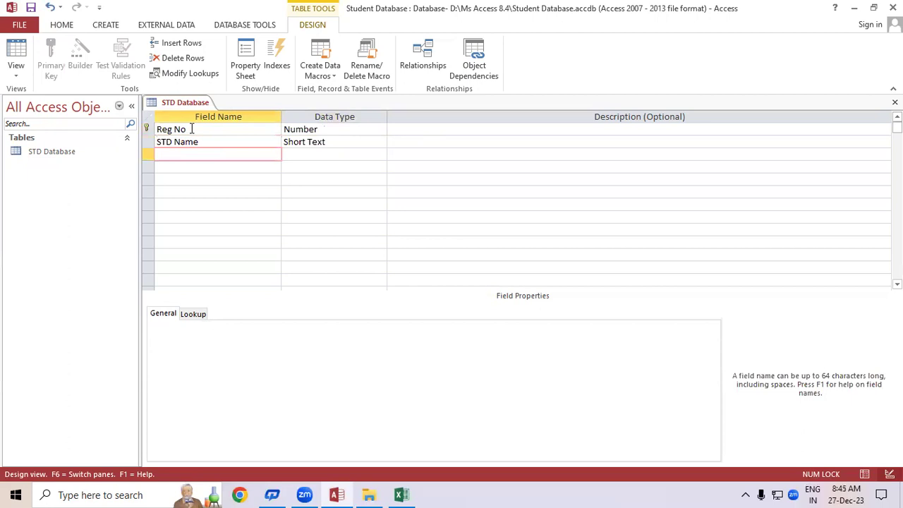
Step: Add a third field named Address with the Long Text data type and no description
type("Address")
key("Tab")
type("long Text")
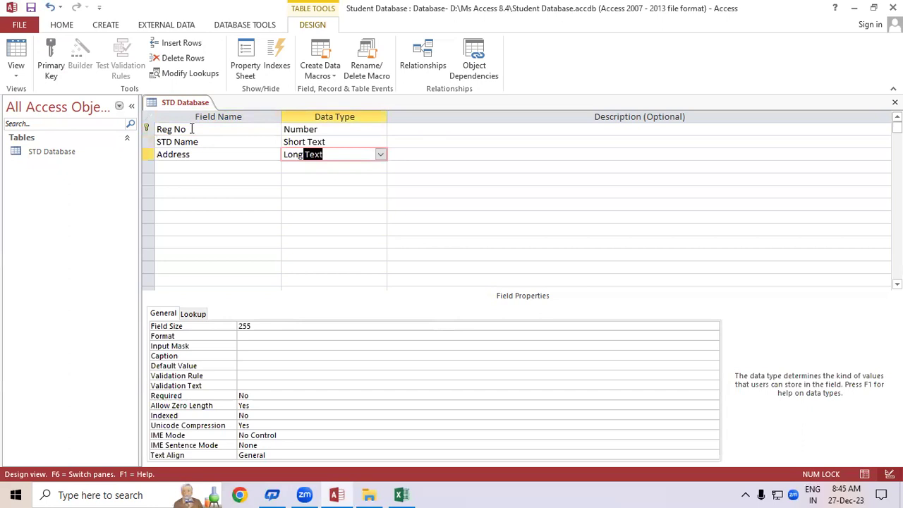
key("Tab")
key("Tab")
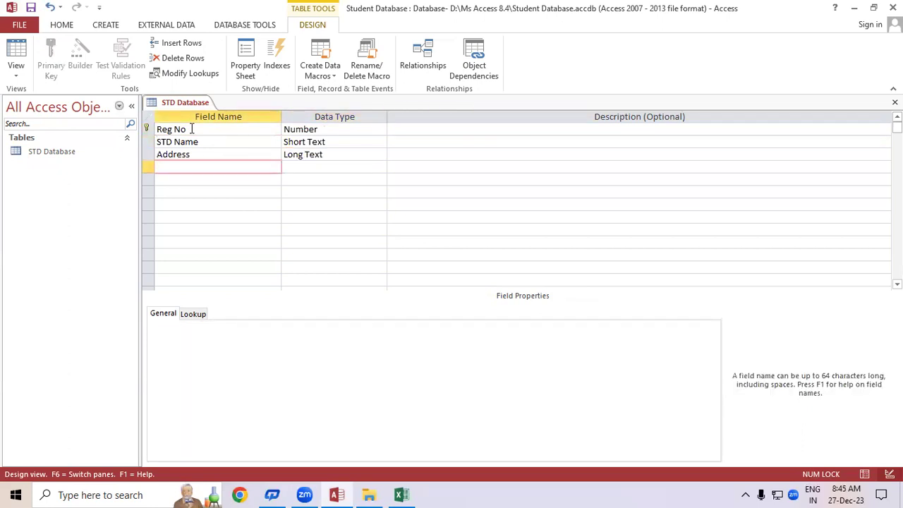
Step: Add a fourth field named Course with the Short Text data type
type("Course")
key("Tab")
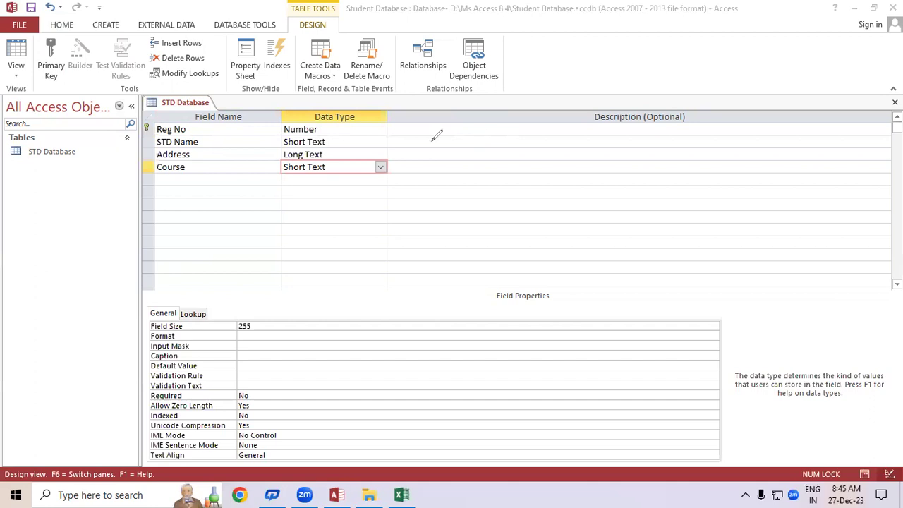
mouse_move(456, 117)
left_mouse_down()
mouse_move(454, 145)
mouse_move(461, 134)
left_mouse_up()
key("Escape")
Step: Examine the data types available for the STD Name and Course fields
double_click(296, 166)
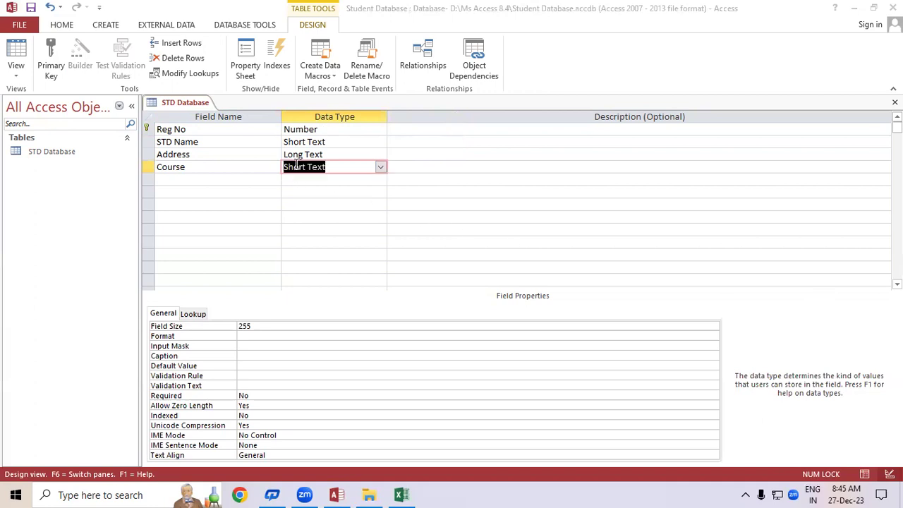
left_click(380, 167)
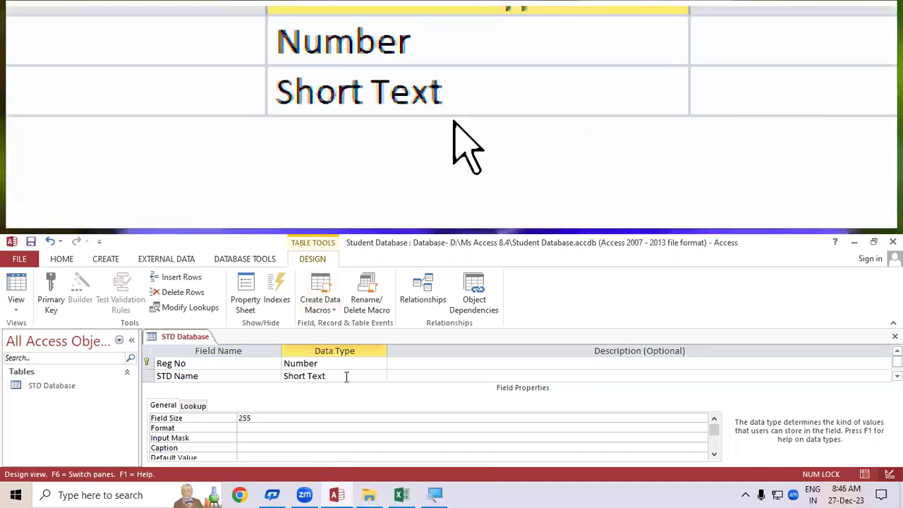
left_click(356, 376)
left_click(379, 379)
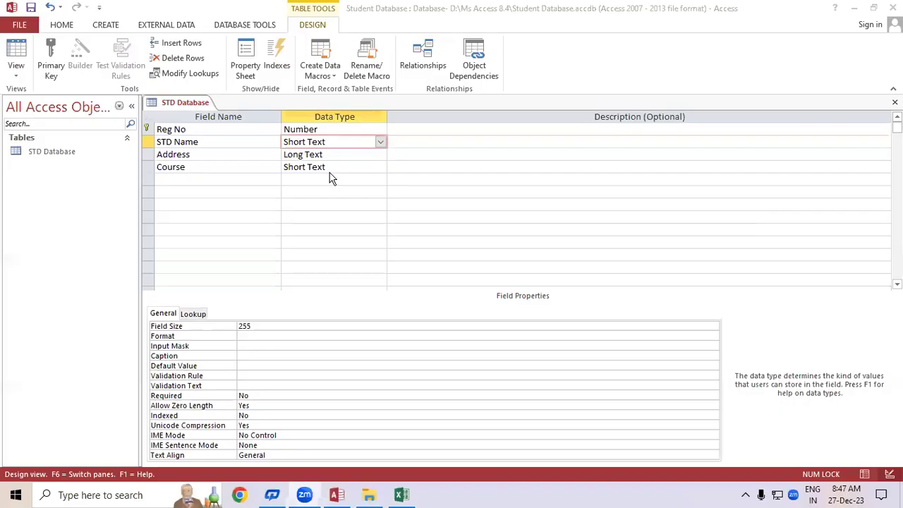
left_click(210, 165)
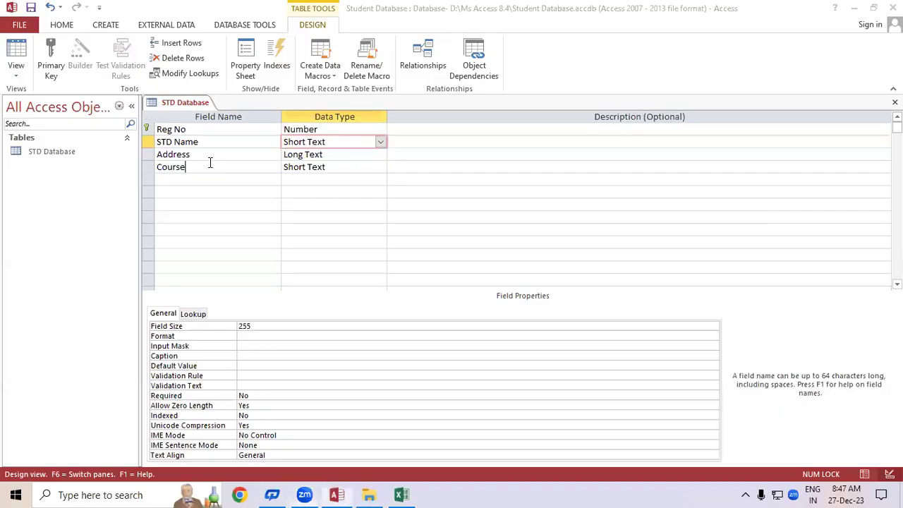
left_click(329, 164)
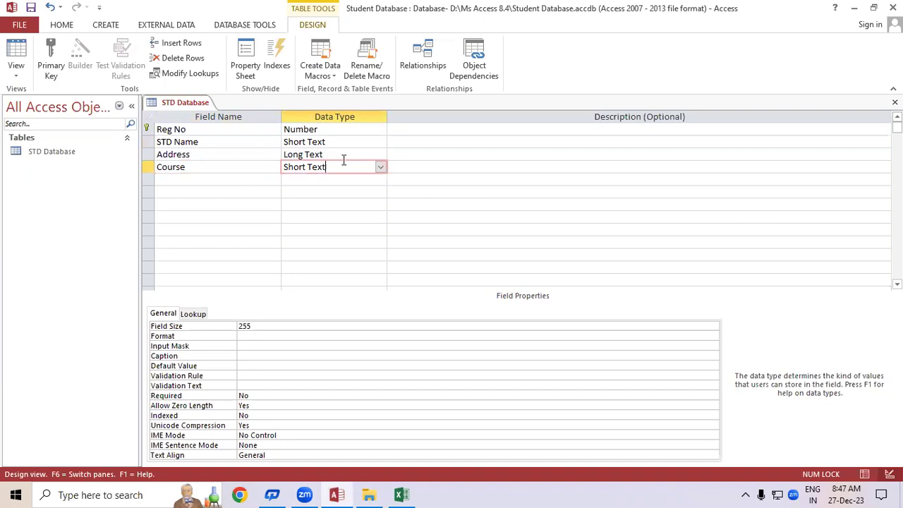
left_click(380, 167)
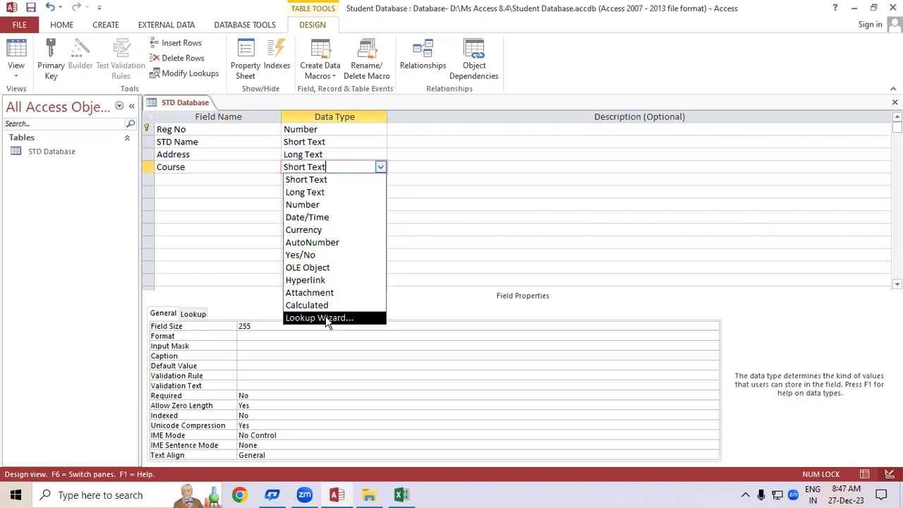
left_click(413, 153)
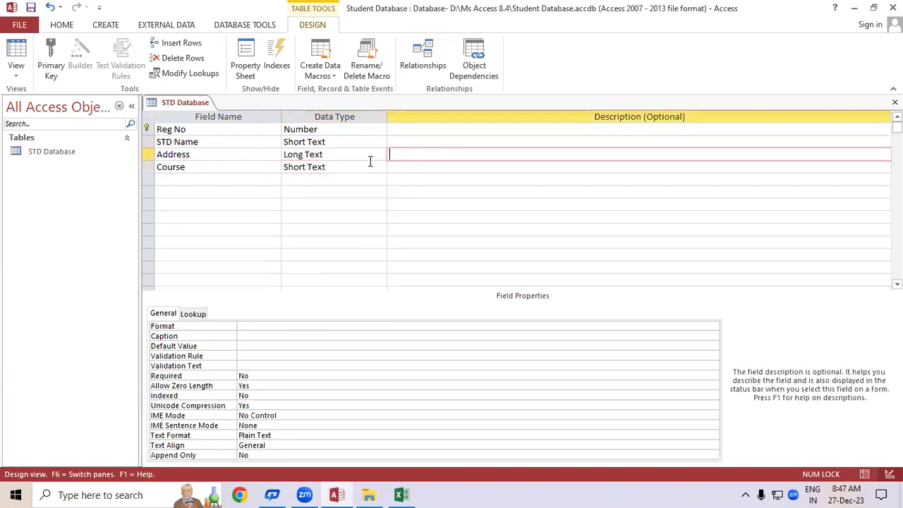
Step: Try the Lookup Wizard on the Course field with the Currency data type, and restore Short Text
left_click(379, 168)
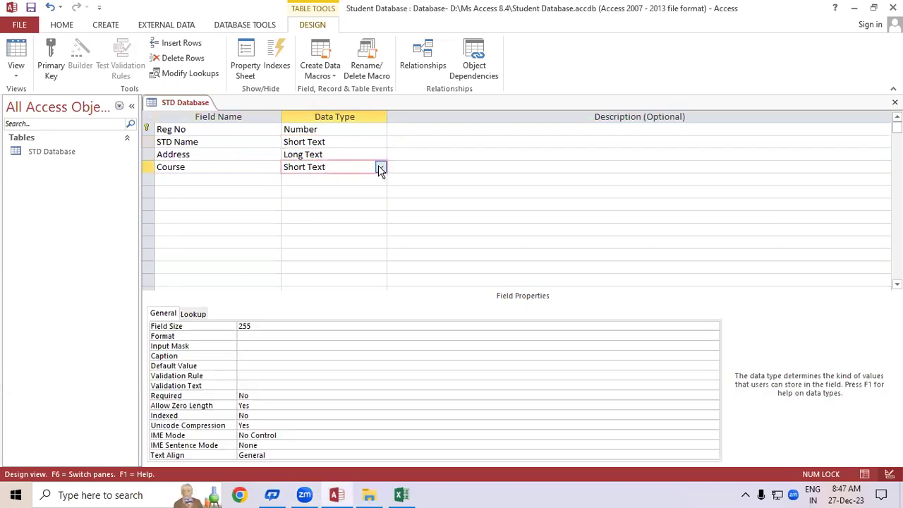
left_click(379, 167)
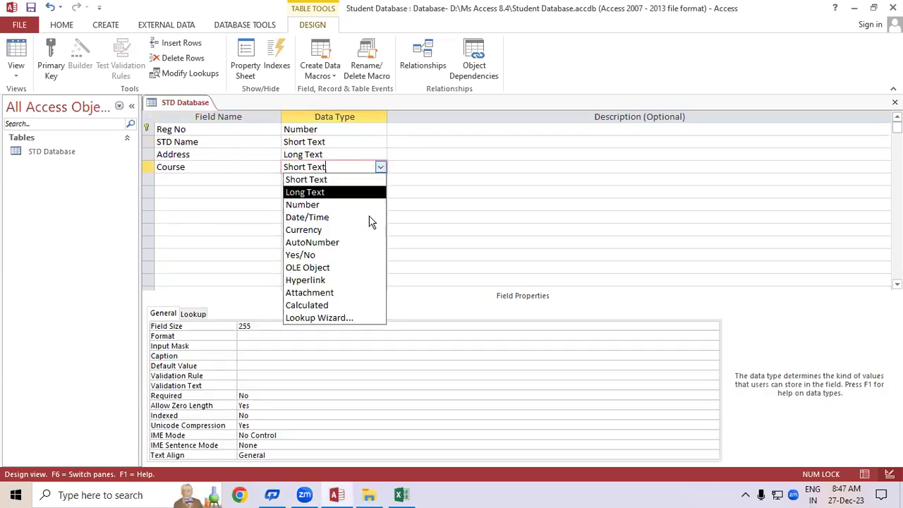
left_click(308, 230)
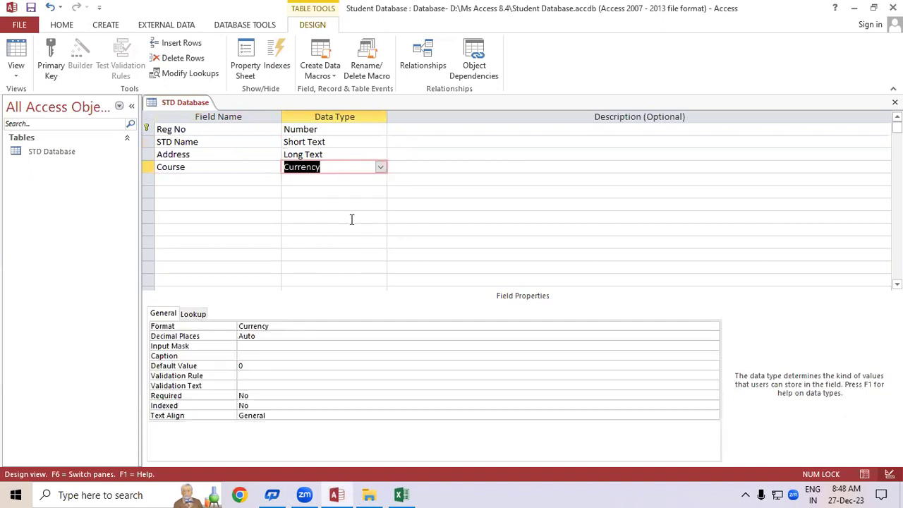
left_click(380, 167)
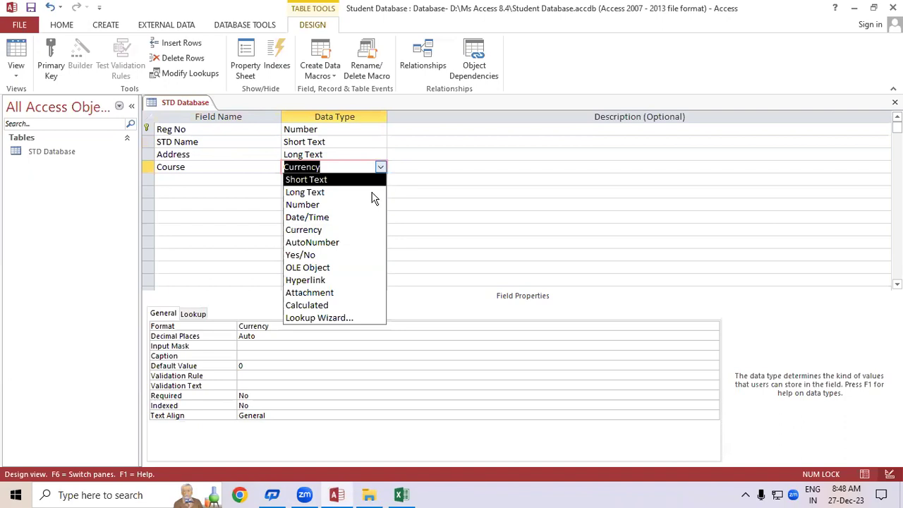
left_click(332, 318)
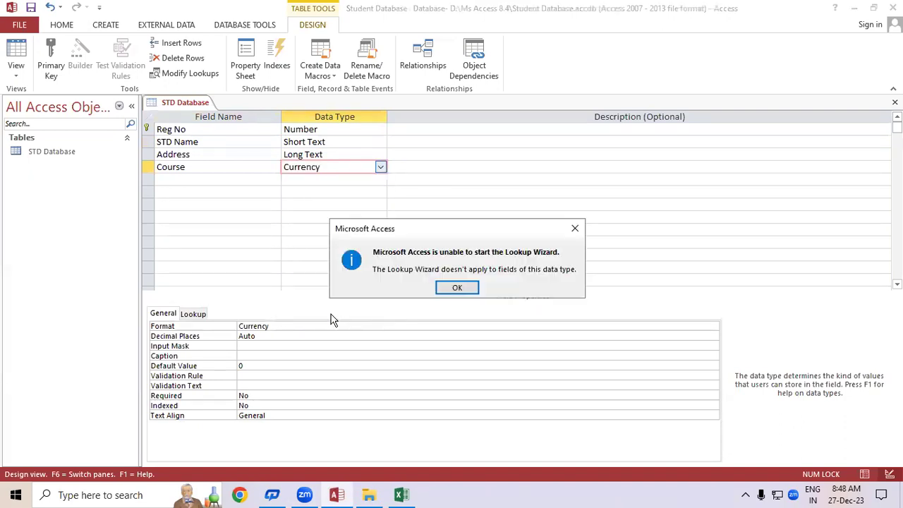
left_click(456, 287)
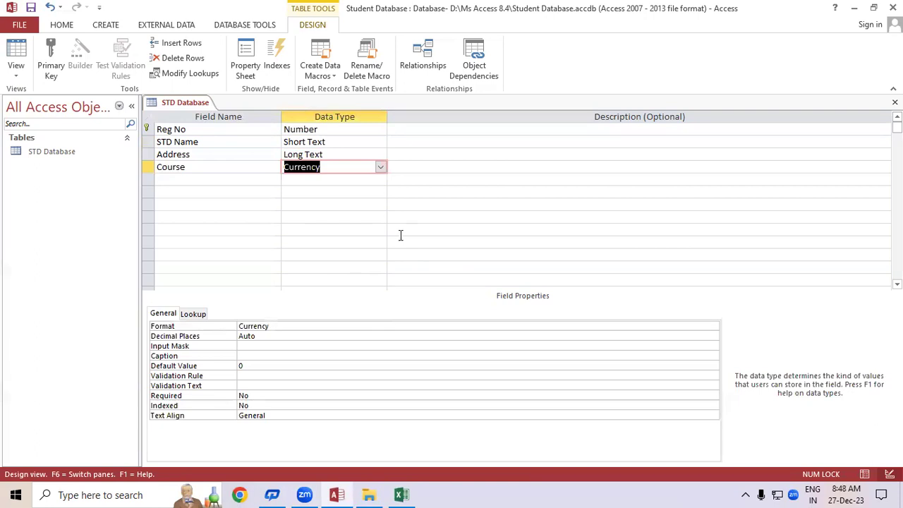
left_click(381, 168)
left_click(363, 181)
Step: Start the Lookup Wizard for the Course field, choosing to type in the lookup values
left_click(381, 168)
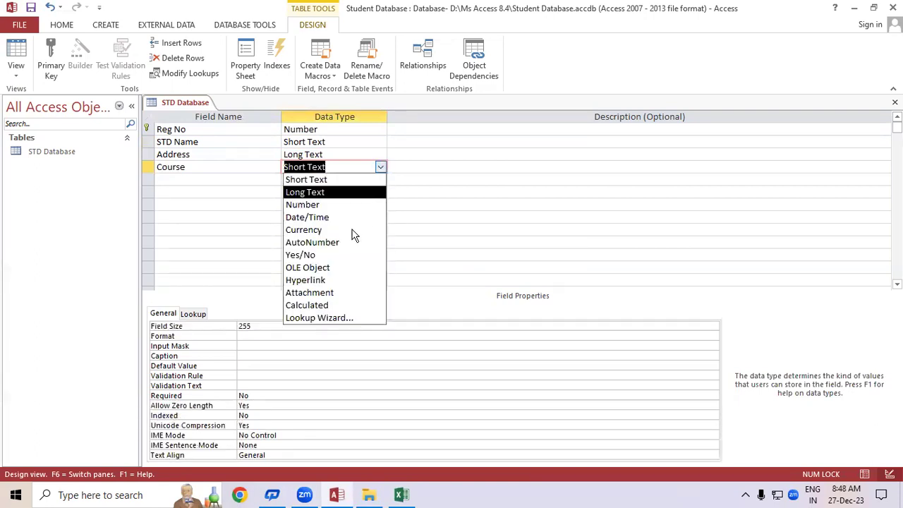
left_click(334, 318)
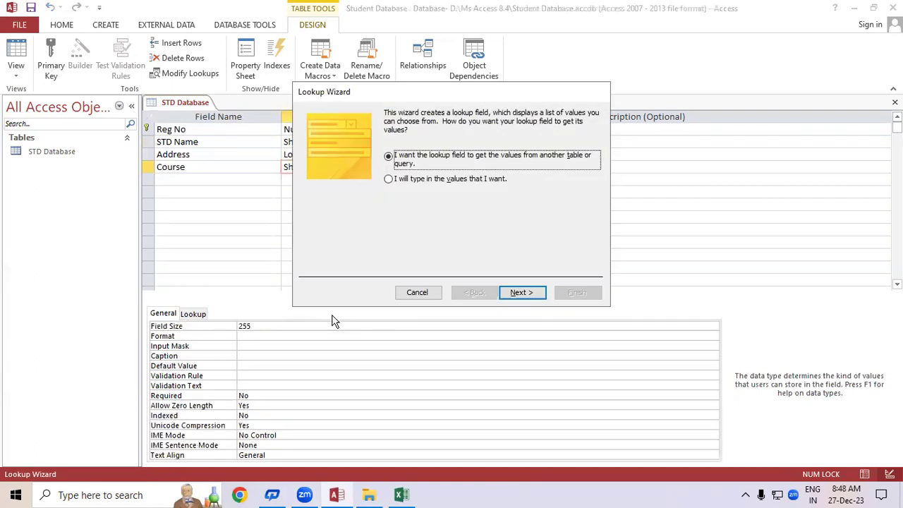
left_click_drag(395, 95, 401, 47)
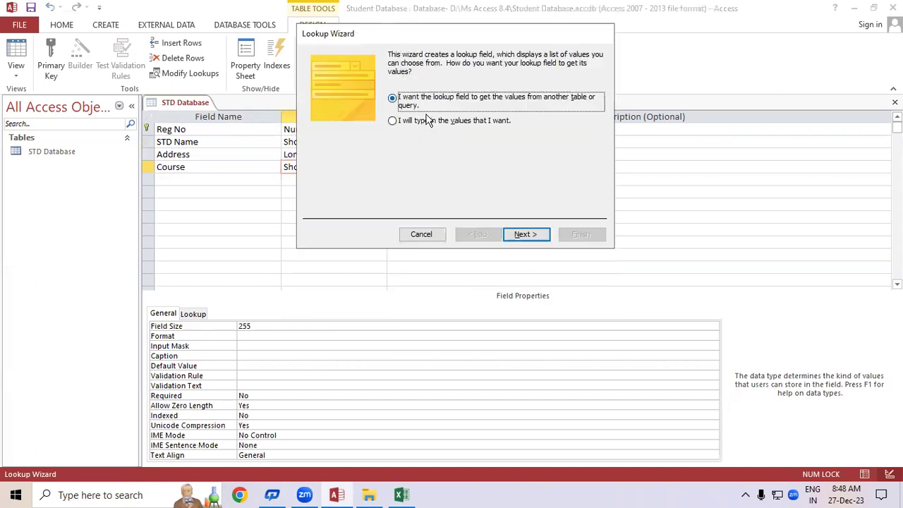
left_click(406, 123)
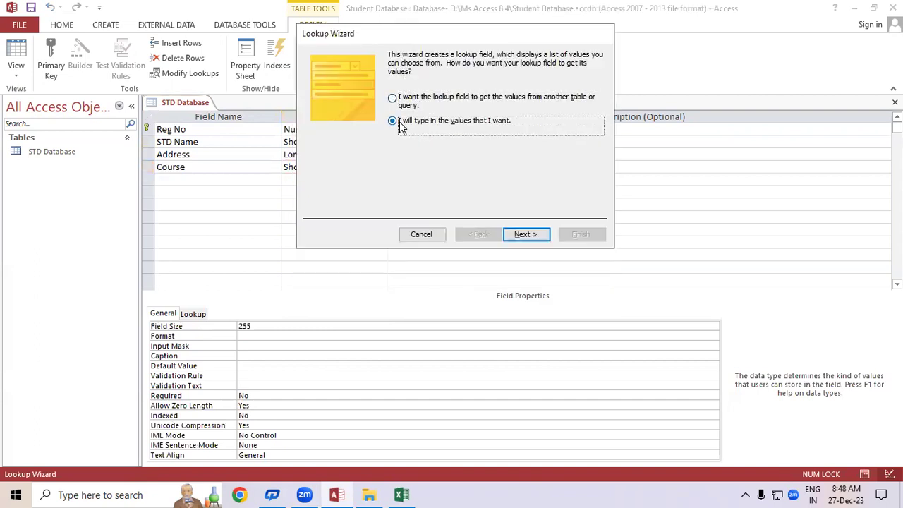
left_click(518, 235)
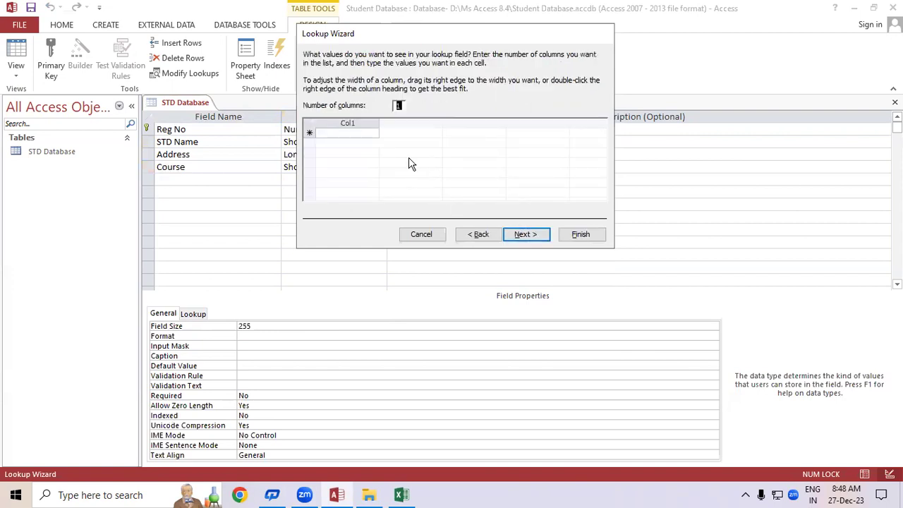
Step: Enter DFA, ADFA, DCA, ADCA and CCC as Course lookup values in one column and finish the wizard
left_click(347, 132)
type("DFA")
left_click(351, 143)
key("Caps_Lock")
type("adfa")
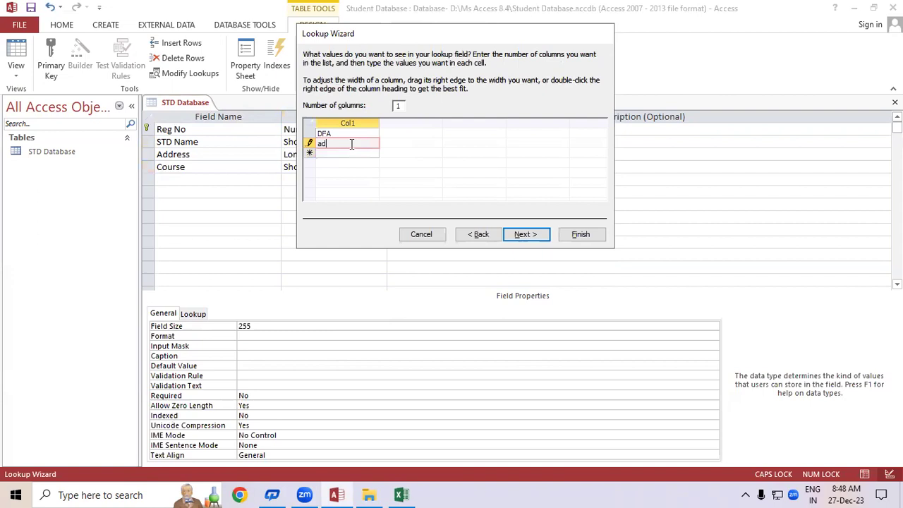
key("BackSpace")
key("BackSpace")
key("BackSpace")
key("BackSpace")
type("ADFA")
key("Down")
type("DCA")
key("Down")
type("ADCA")
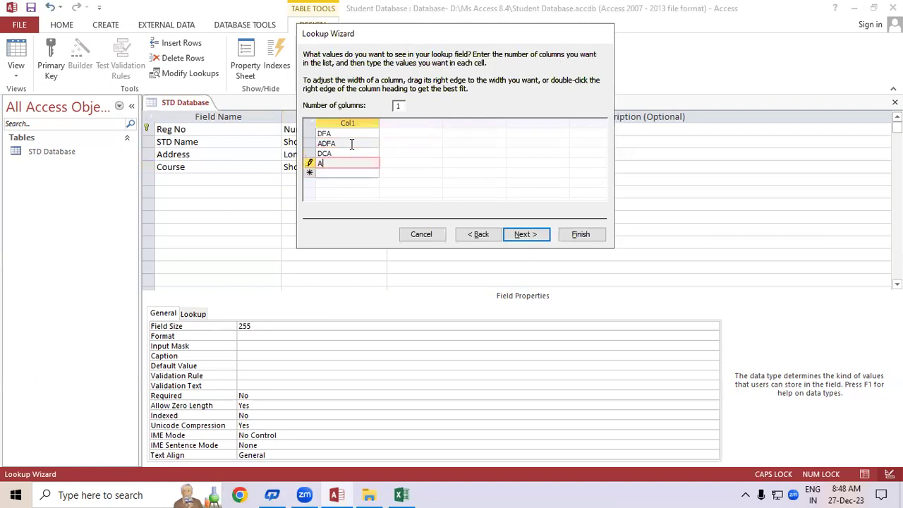
key("Down")
type("CCC")
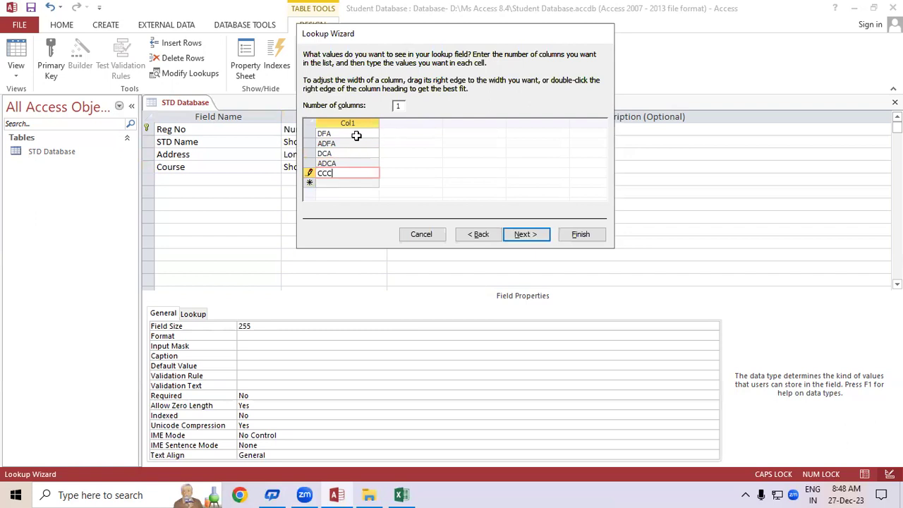
left_click(525, 235)
left_click(580, 238)
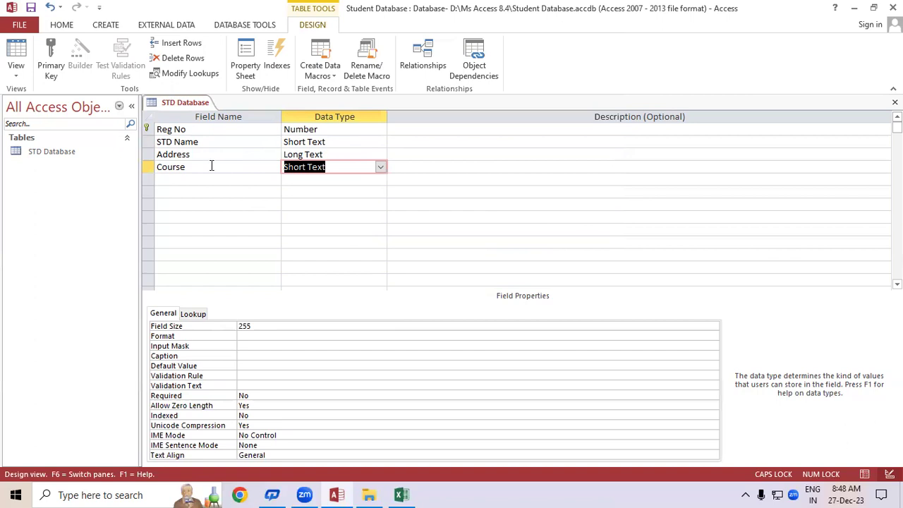
Step: Run the Lookup Wizard on the Course field again with the option to type in the values
left_click(380, 168)
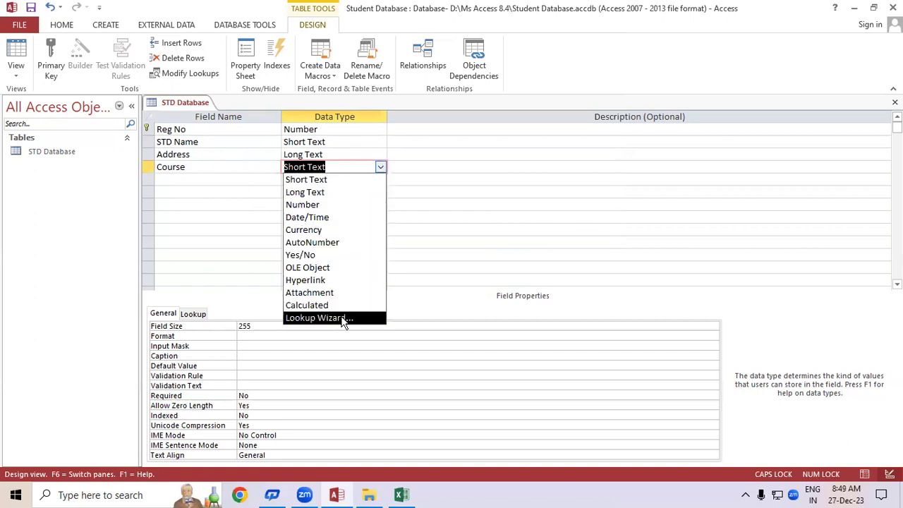
left_click(344, 319)
left_click(420, 181)
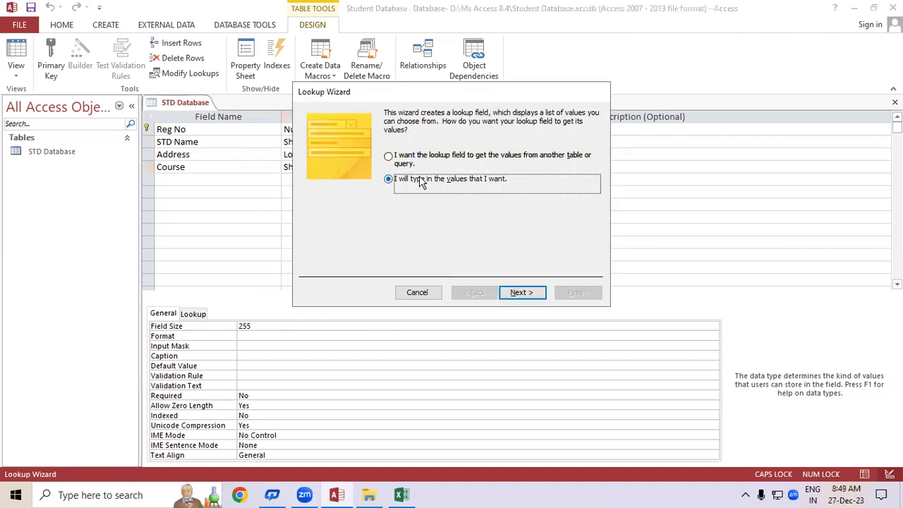
left_click(521, 292)
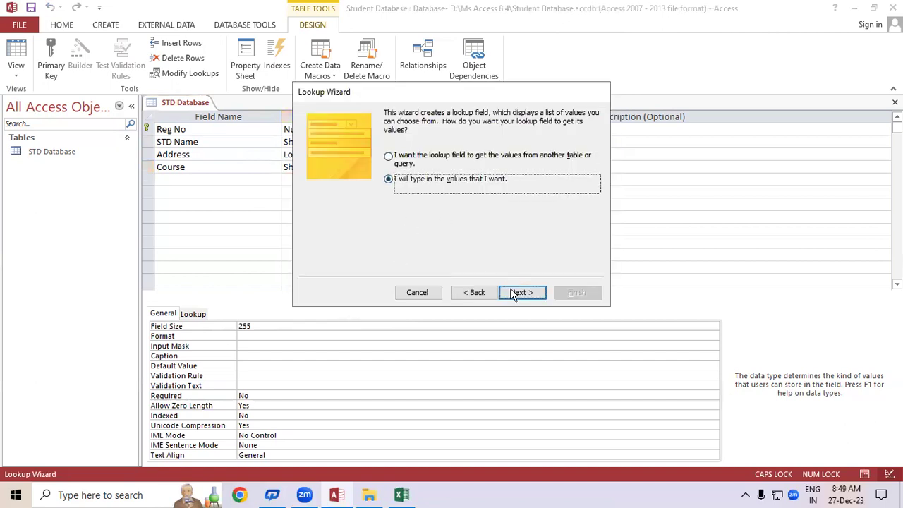
Step: Fill the lookup column with DFA, ADFA, DCA, ADCA and CCC, and complete the wizard for the Course field
type("DFA")
key("Return")
type("ADFA")
key("Return")
type("DCA")
key("Return")
type("ADCA")
key("Return")
type("CCC")
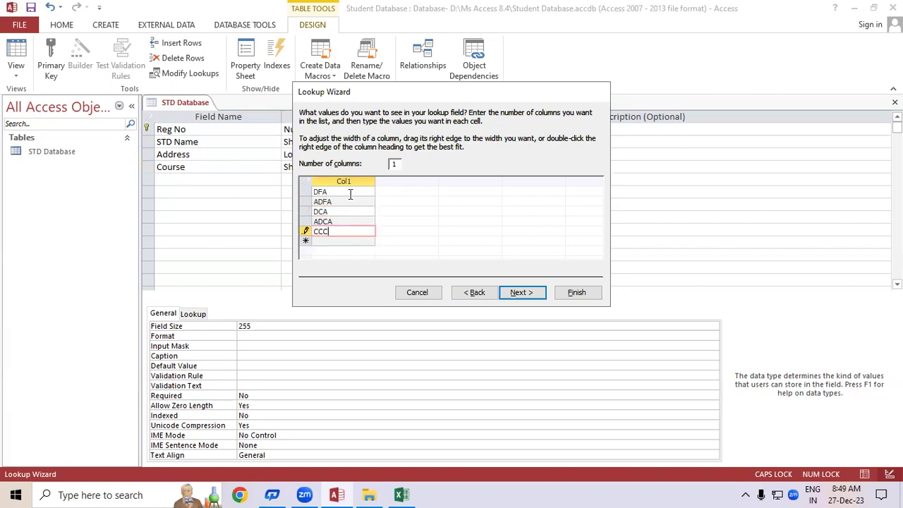
left_click(519, 292)
left_click(586, 292)
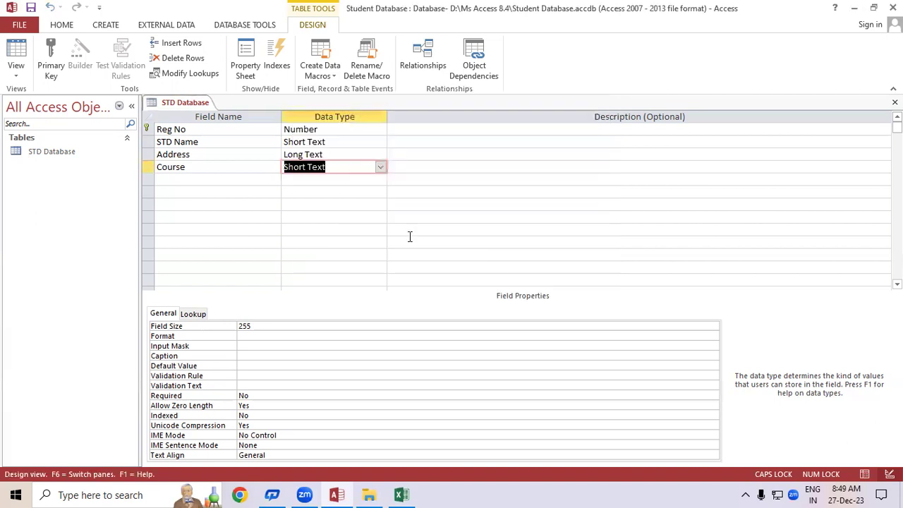
Step: Add a fifth field named Fee with the Number data type and no description
left_click(194, 181)
type("f")
key("BackSpace")
key("Caps_Lock")
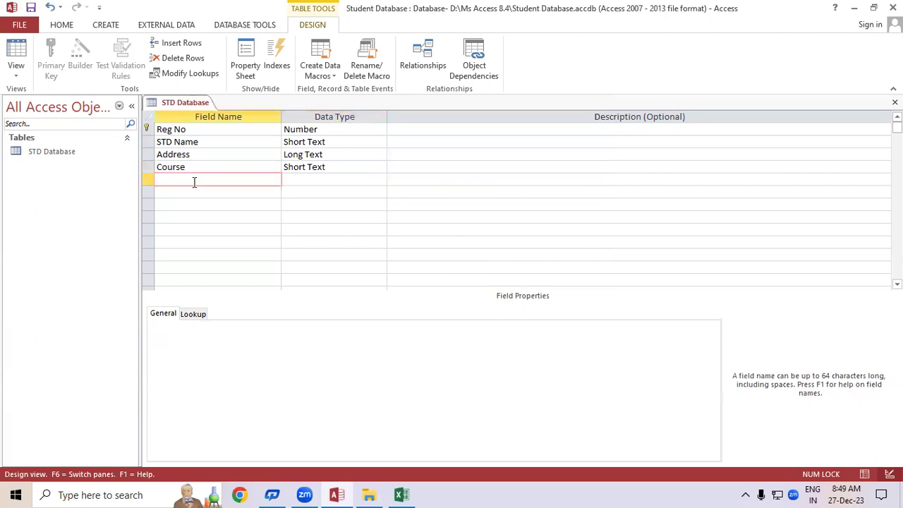
type("Fee")
key("Tab")
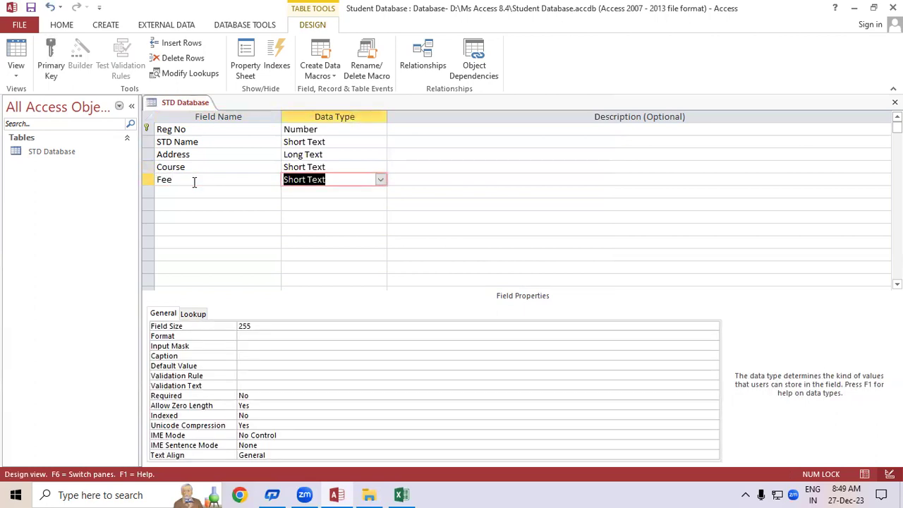
type("number")
key("Tab")
key("Tab")
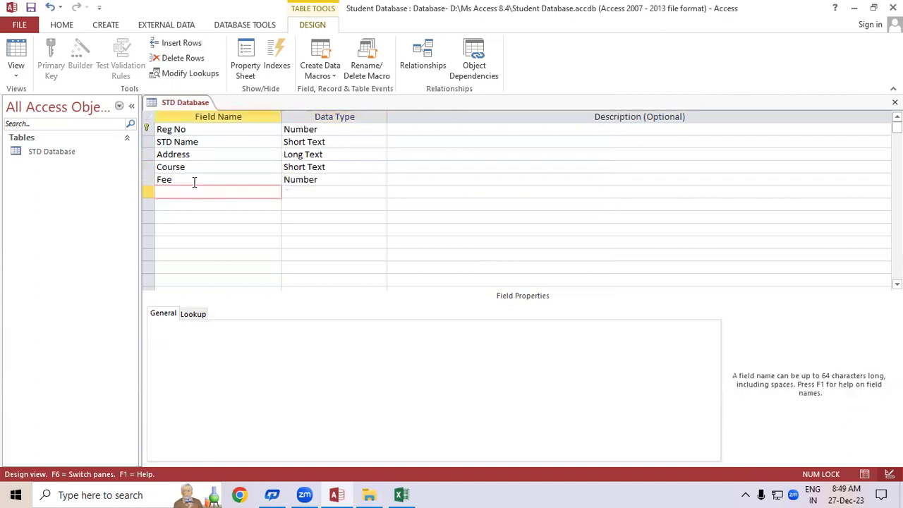
Step: Add a sixth field named Paid with the Number data type and no description
type("Paid")
key("Tab")
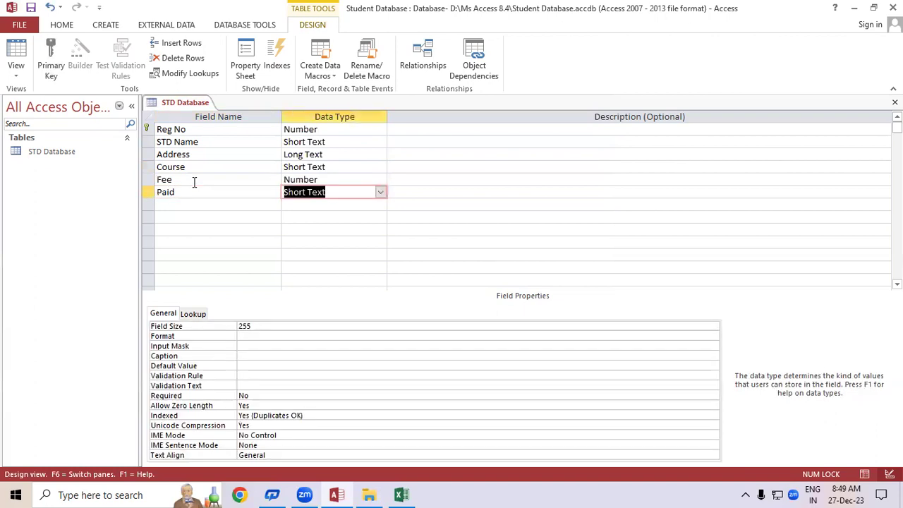
type("nu")
key("Tab")
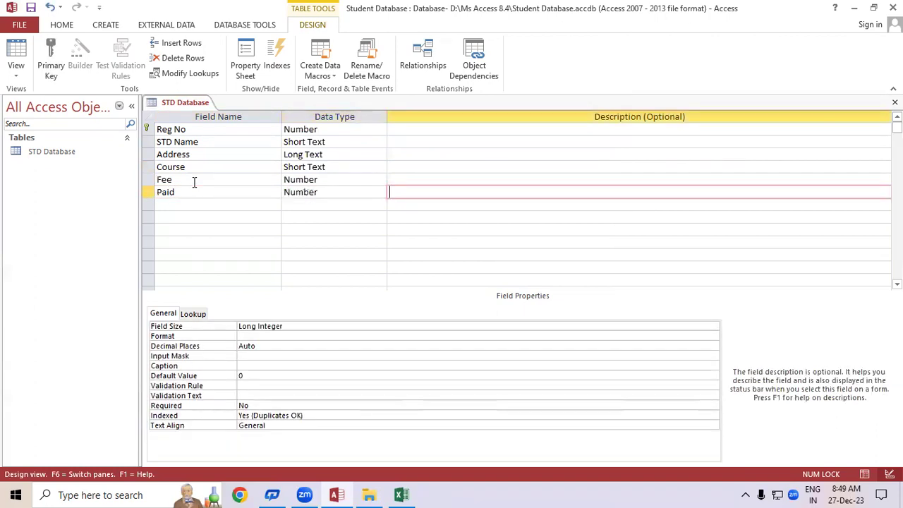
key("Tab")
Step: Add a seventh field named Due with the Number data type
type("Due")
key("Tab")
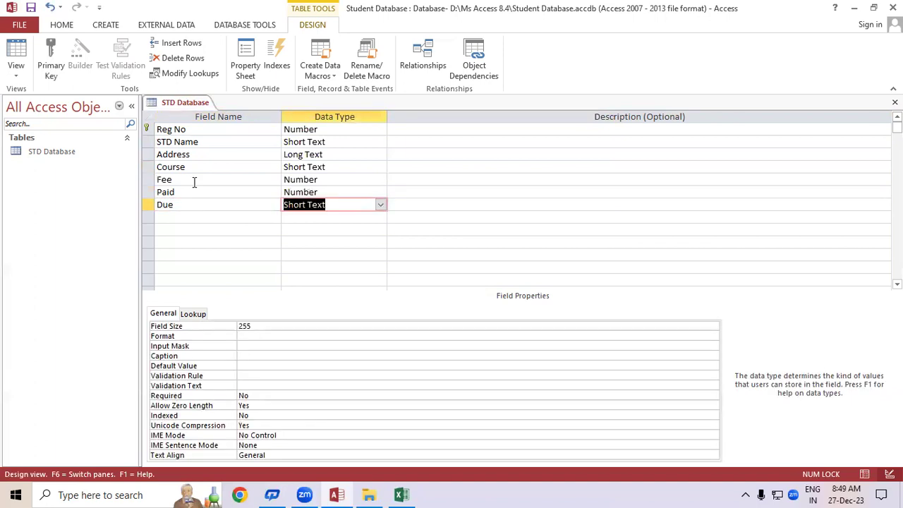
type("nu")
key("Tab")
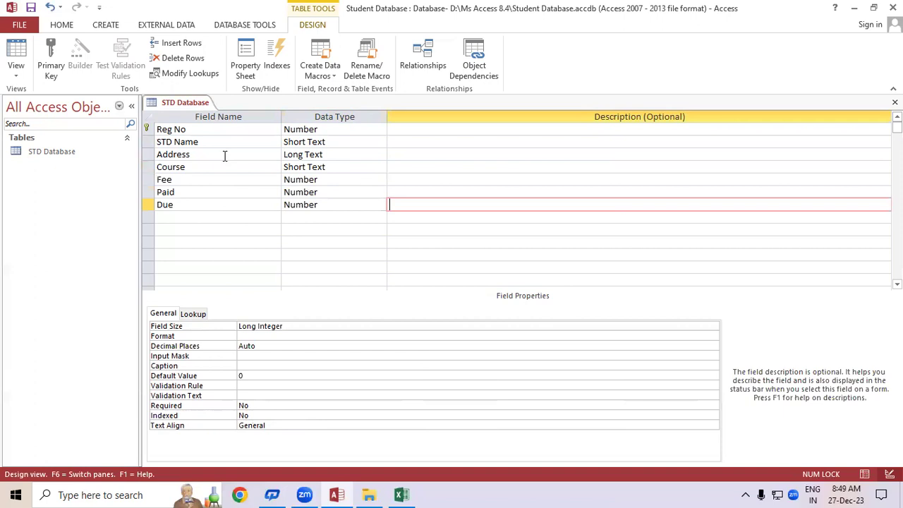
Step: Save the STD Database table design
right_click(188, 107)
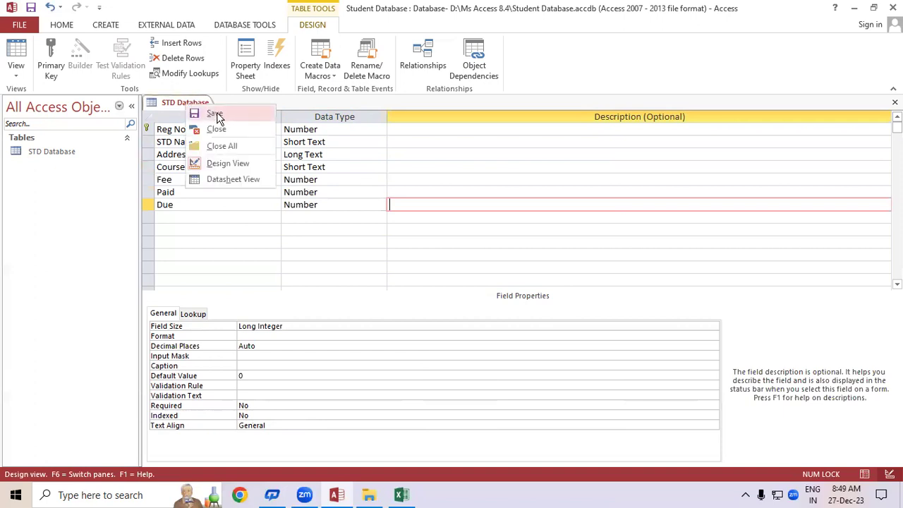
left_click(215, 114)
right_click(192, 103)
left_click(198, 110)
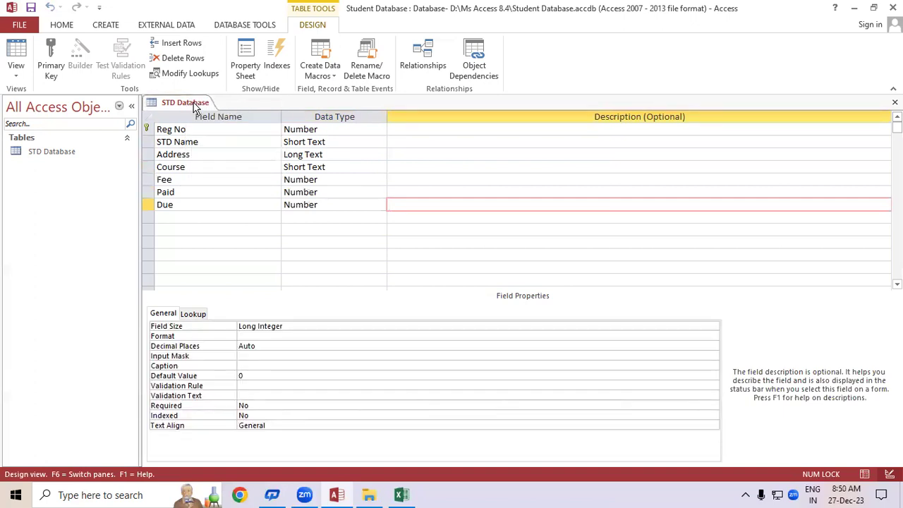
right_click(194, 107)
left_click(224, 113)
Step: Alternate the STD Database table between Datasheet View and Design View, ending in Datasheet View
left_click(16, 79)
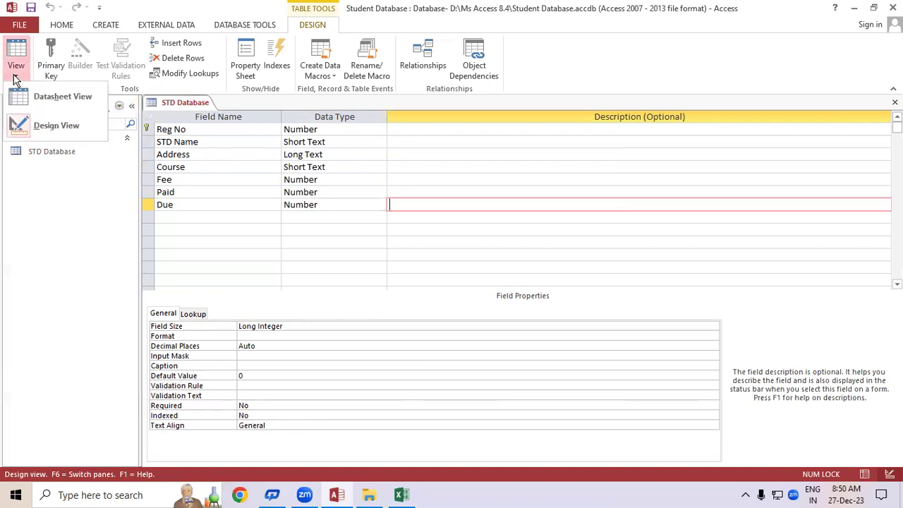
left_click(60, 99)
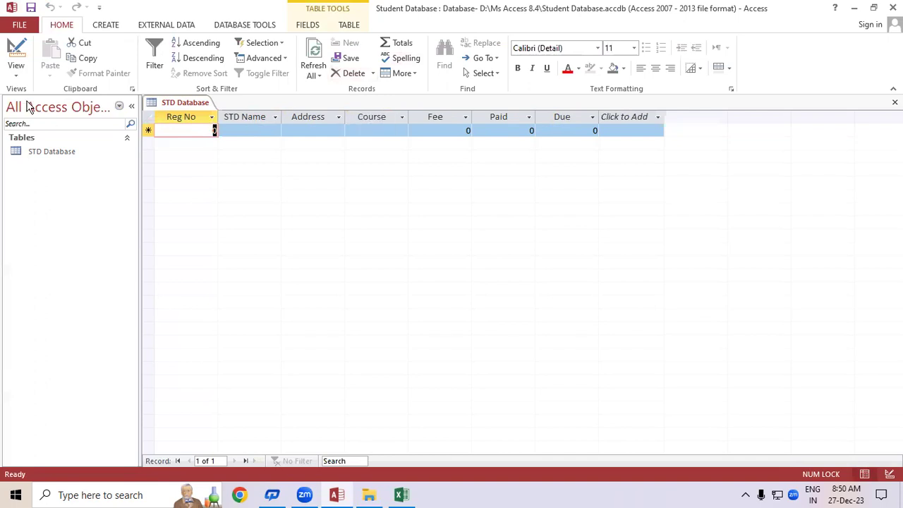
left_click(16, 67)
left_click(51, 128)
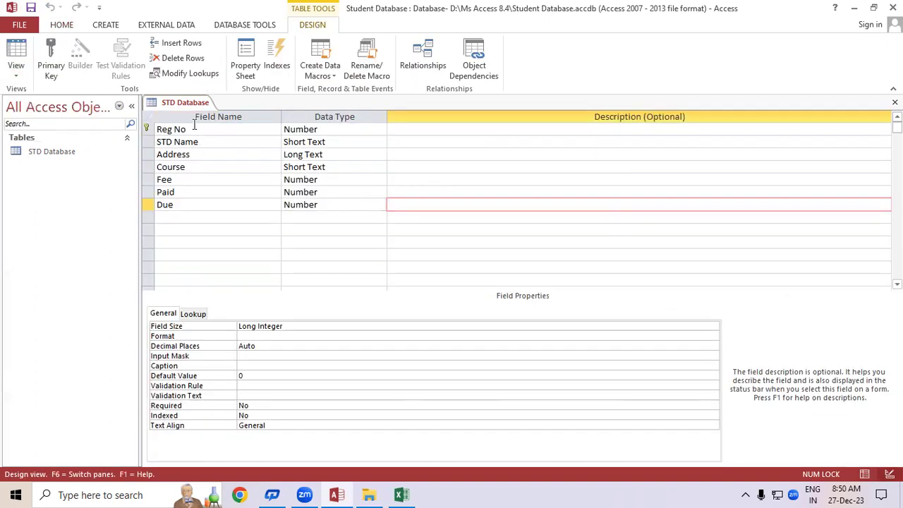
left_click(16, 67)
left_click(48, 102)
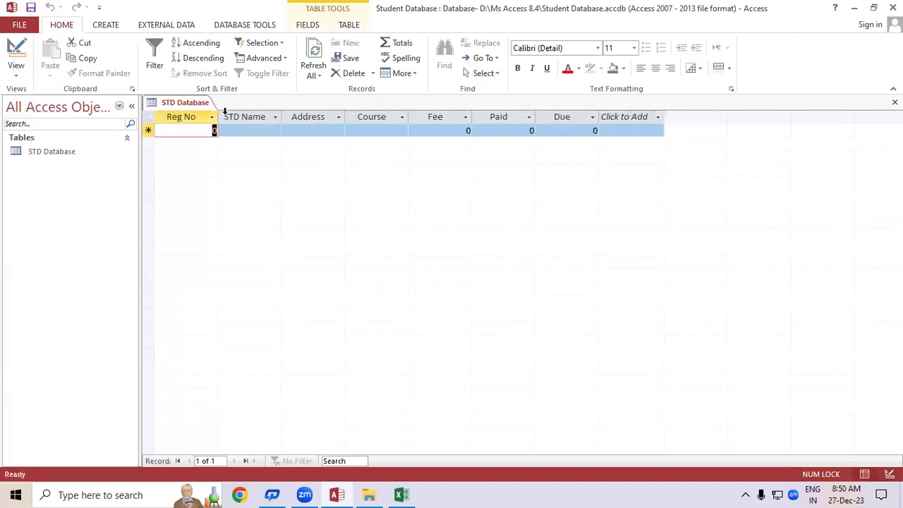
Step: Start the first record with Reg No 101 and enter the student's name and address
type("101")
key("Tab")
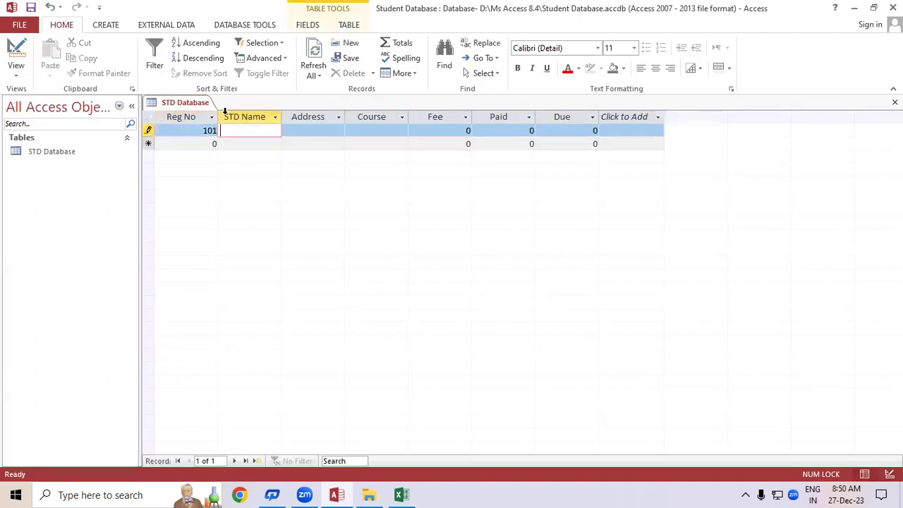
type("ram")
key("Tab")
type("Padrauna")
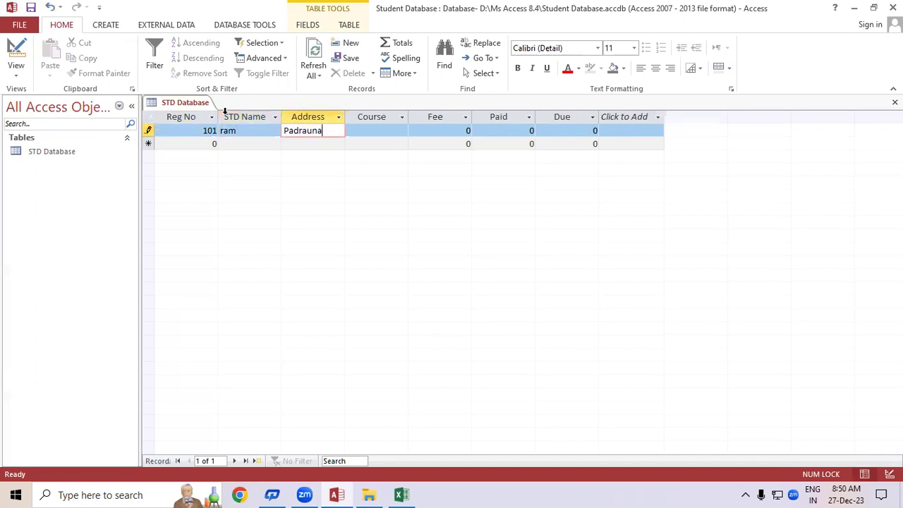
key("Tab")
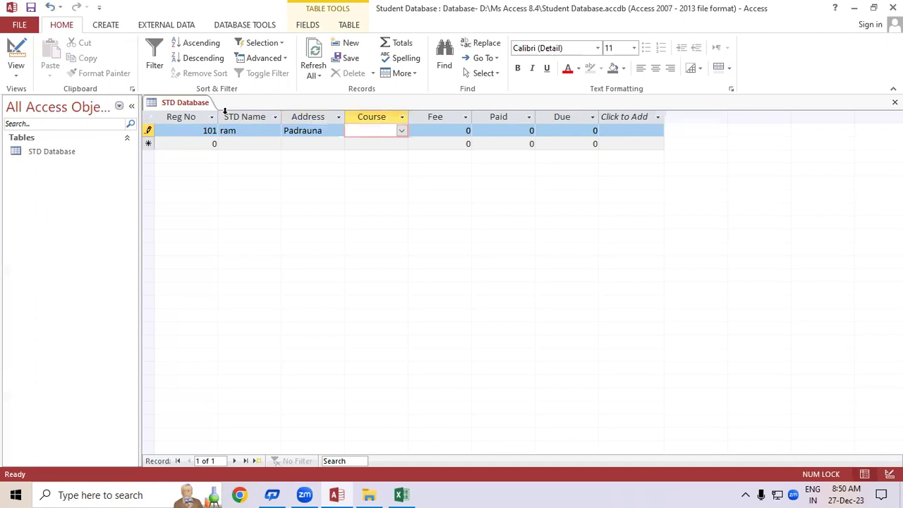
Step: Choose ADFA from the Course list for the first record and save it
left_click(401, 131)
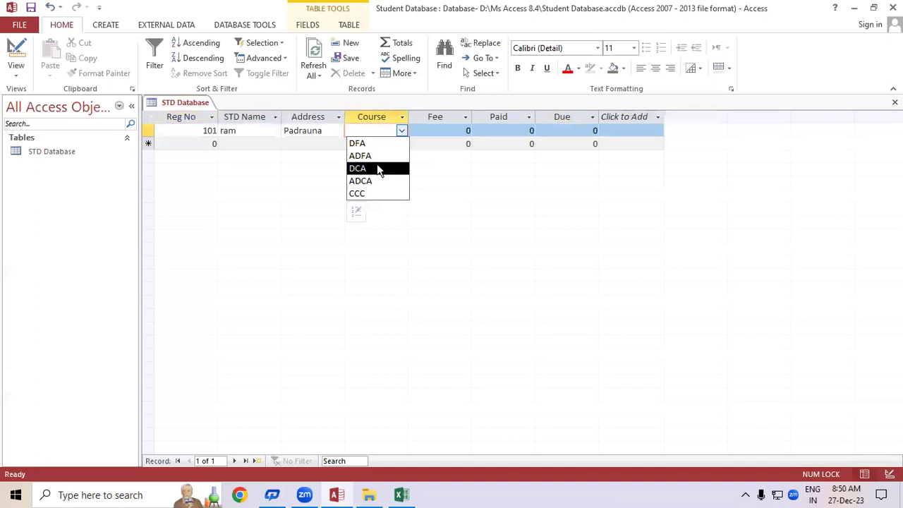
left_click(315, 185)
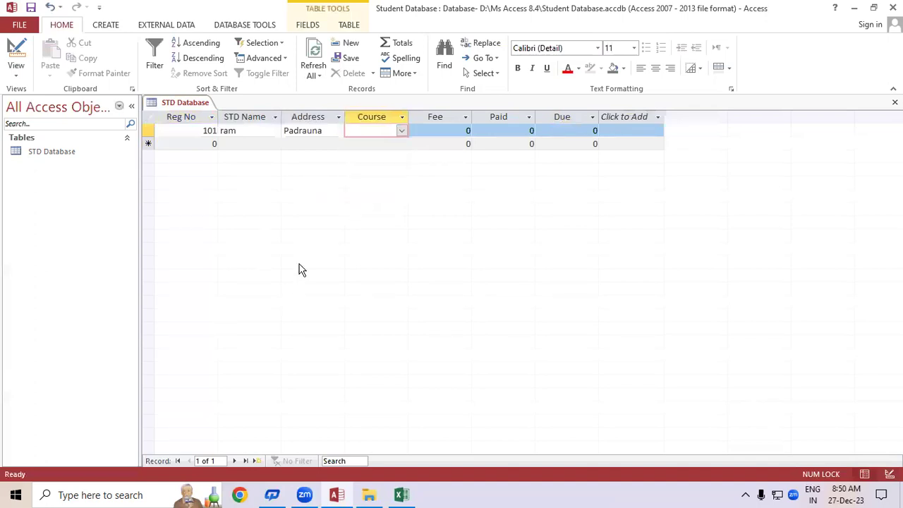
left_click(401, 131)
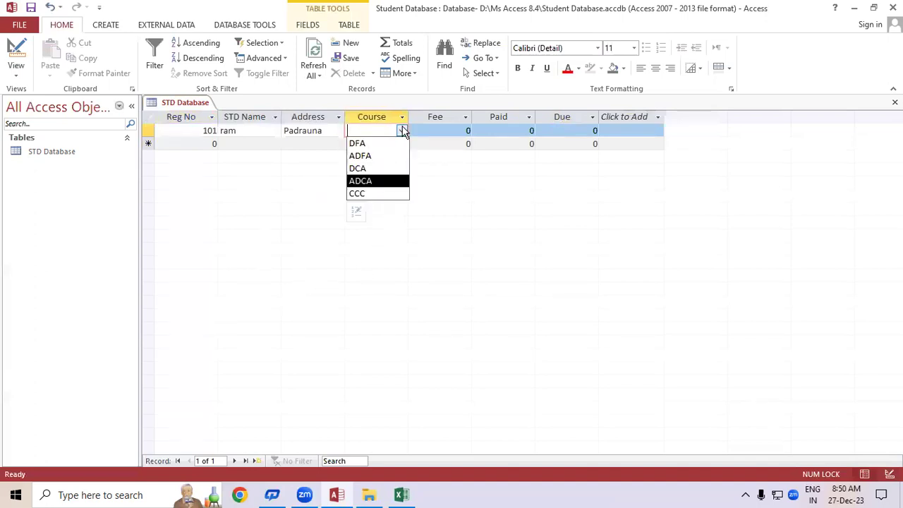
left_click(384, 156)
key("Tab")
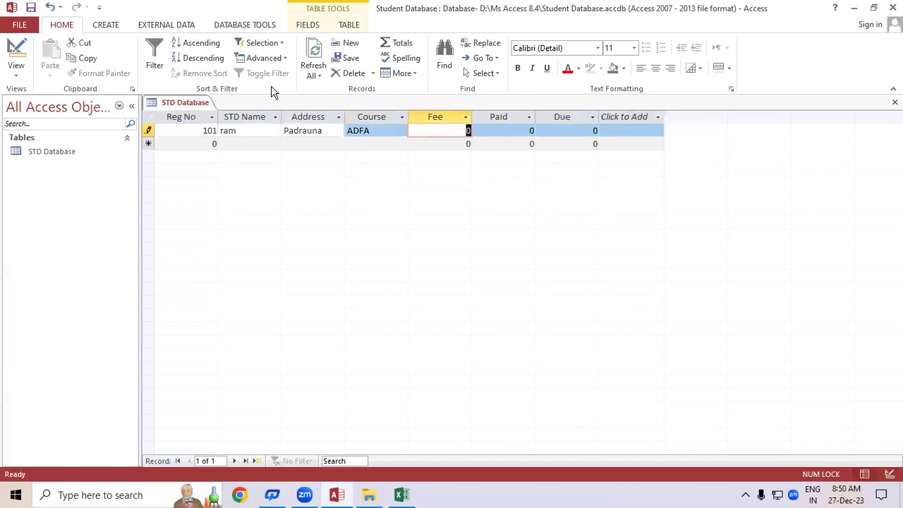
left_click(31, 9)
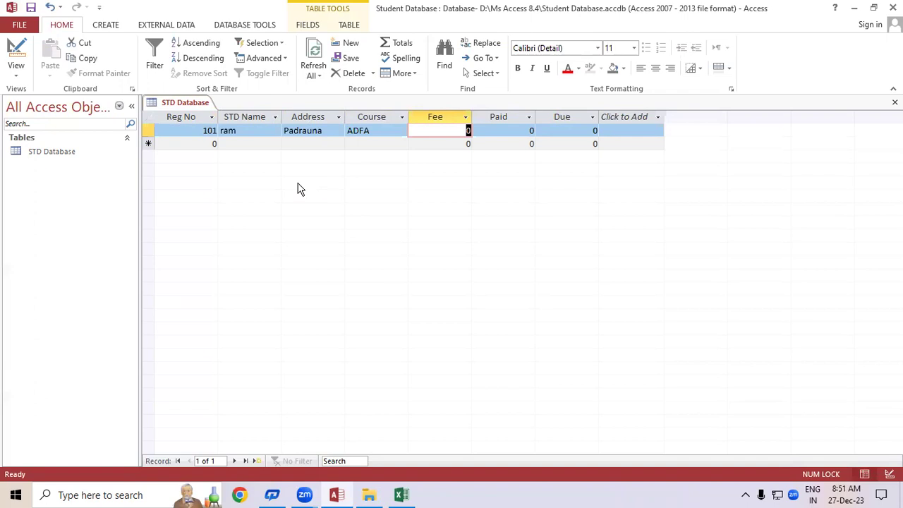
Step: Review the data types available for Reg No in Design View, and return to Datasheet View
left_click(15, 70)
left_click(53, 127)
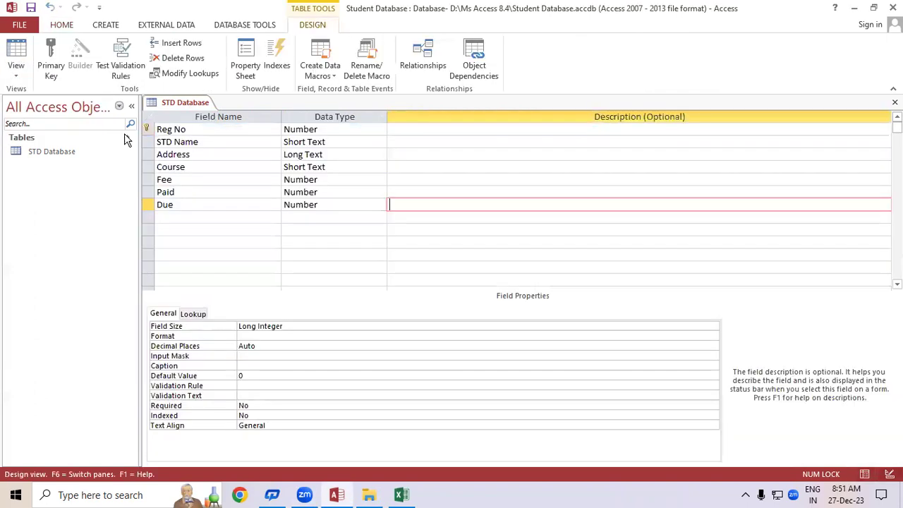
left_click(315, 130)
left_click(380, 130)
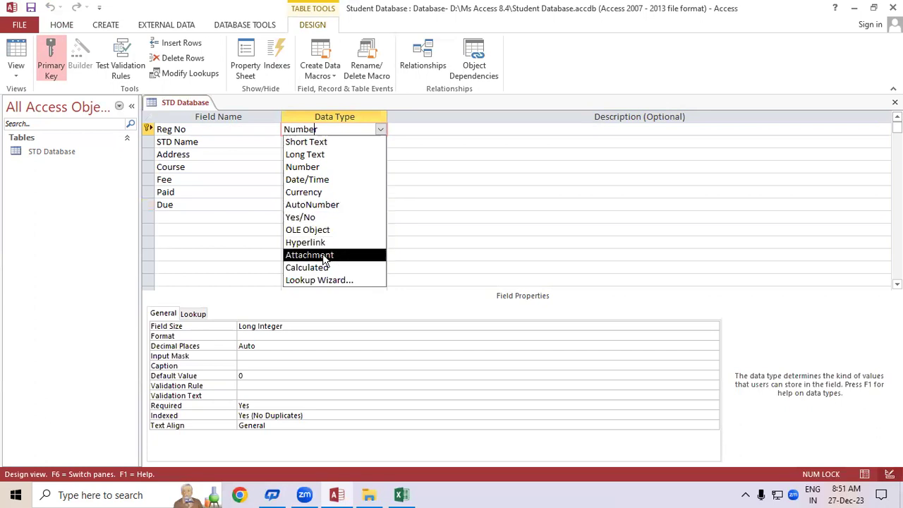
left_click(419, 152)
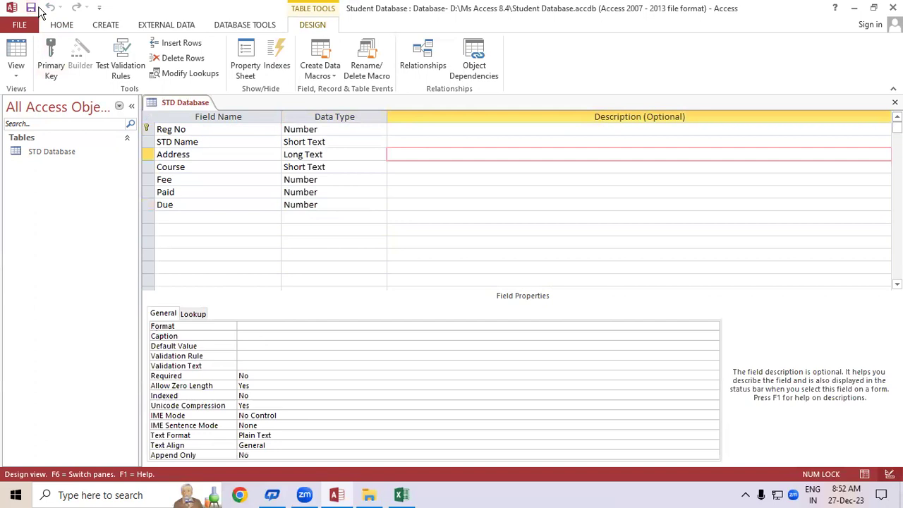
left_click(15, 71)
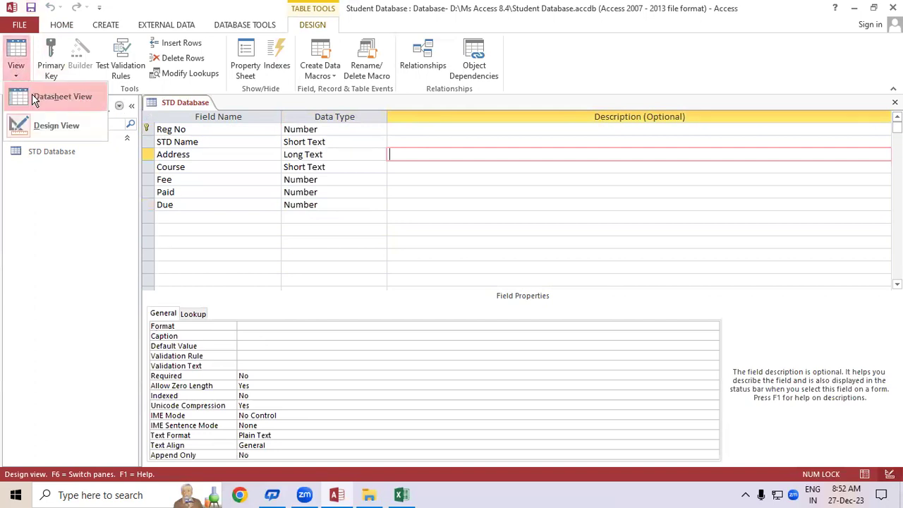
left_click(33, 98)
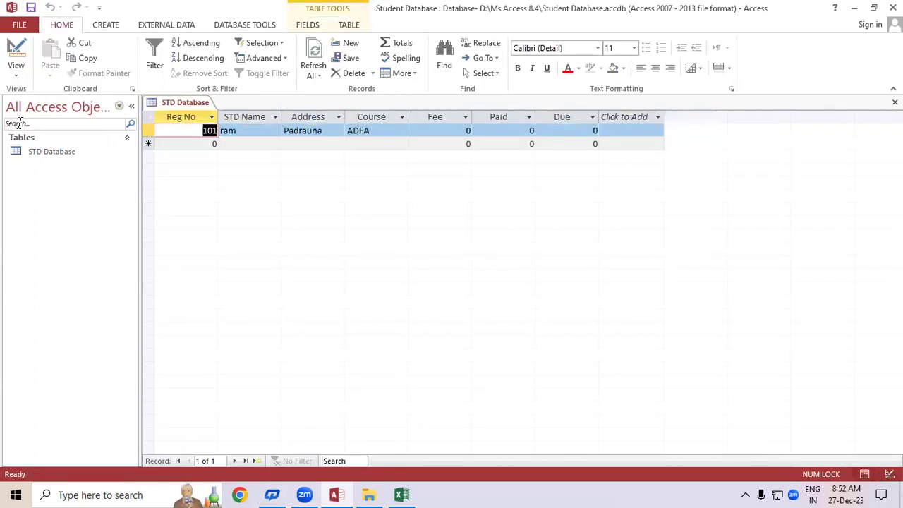
Step: Close Access, the blank Excel workbook and File Explorer to get back to the desktop
left_click(893, 8)
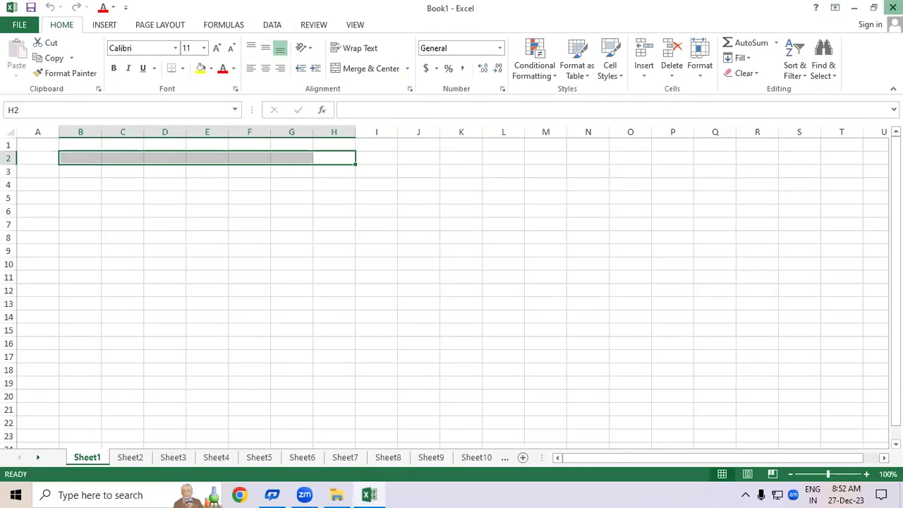
left_click(890, 6)
left_click(885, 6)
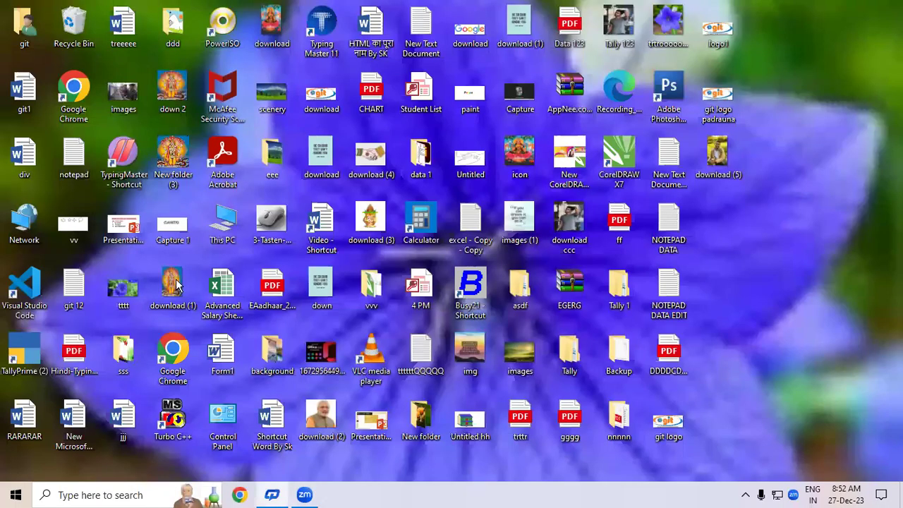
Step: Reopen Student Database from the Ms Access 8.4 folder on drive D to check the STD Database table's saved record, and close both windows
double_click(223, 226)
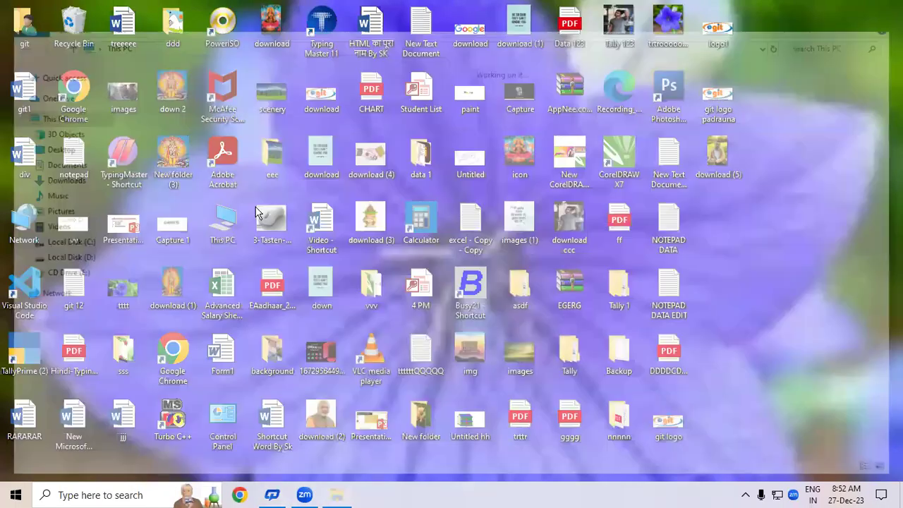
double_click(383, 194)
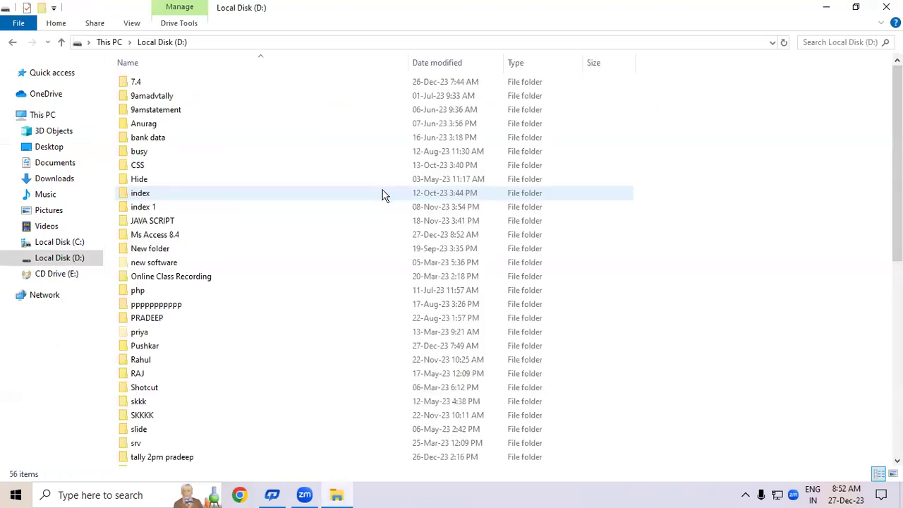
double_click(172, 235)
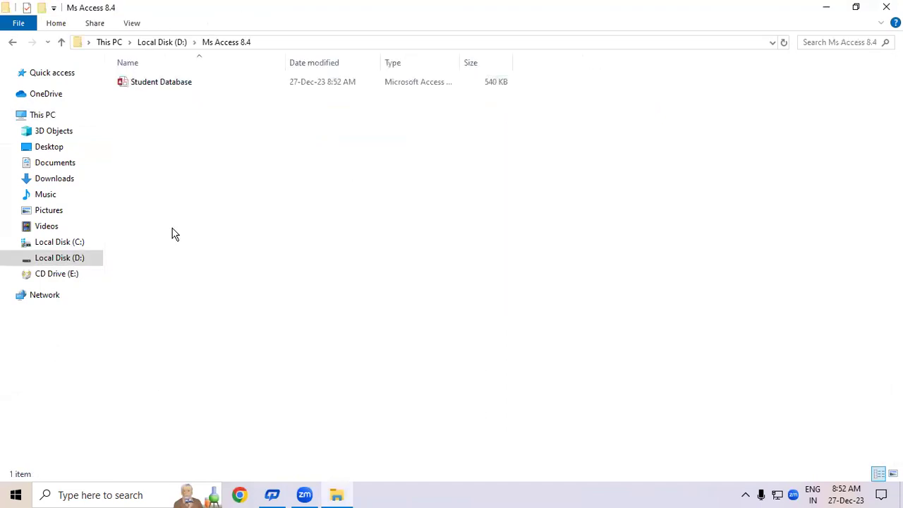
double_click(189, 83)
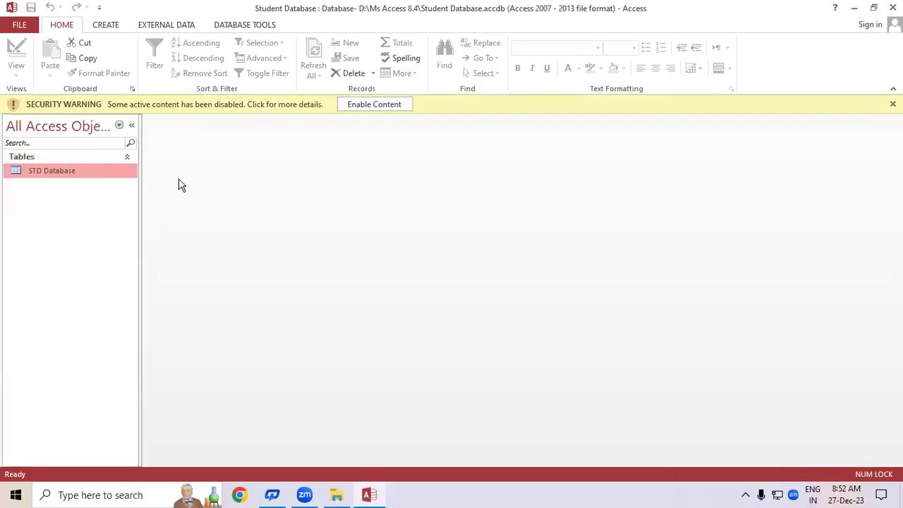
double_click(44, 174)
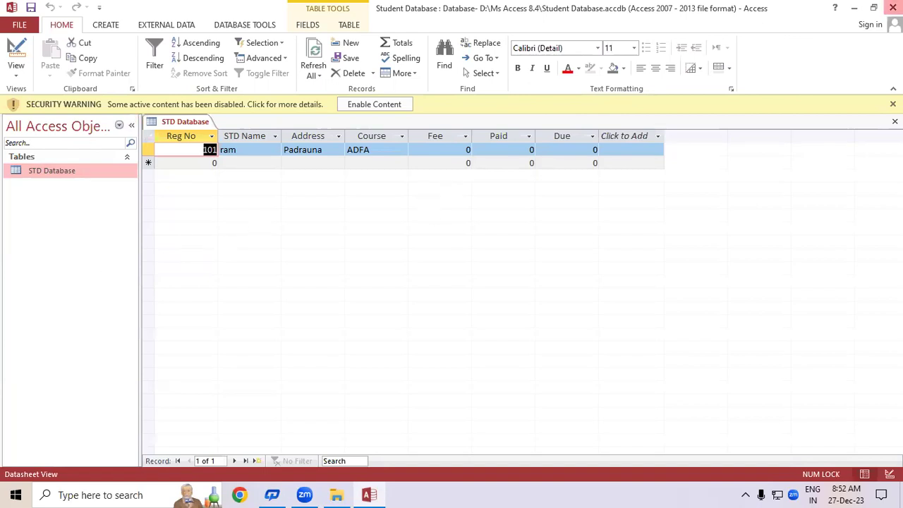
left_click(892, 8)
left_click(885, 6)
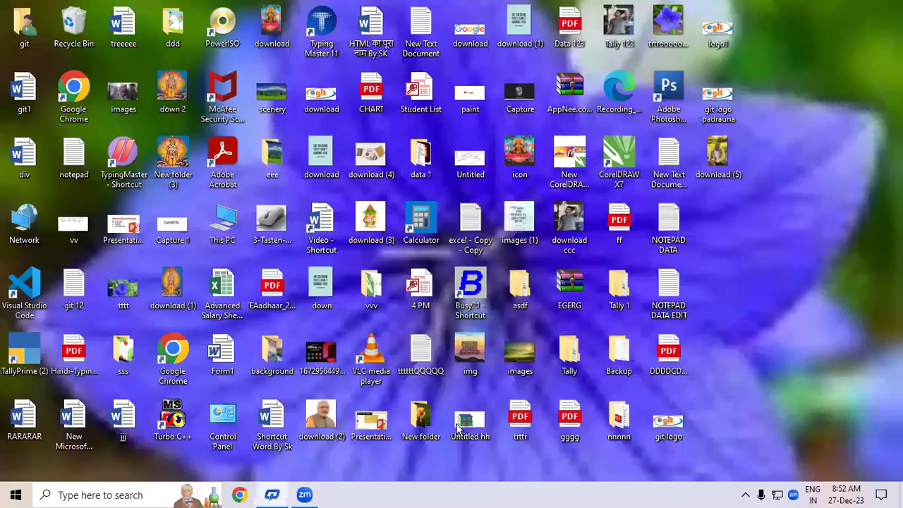